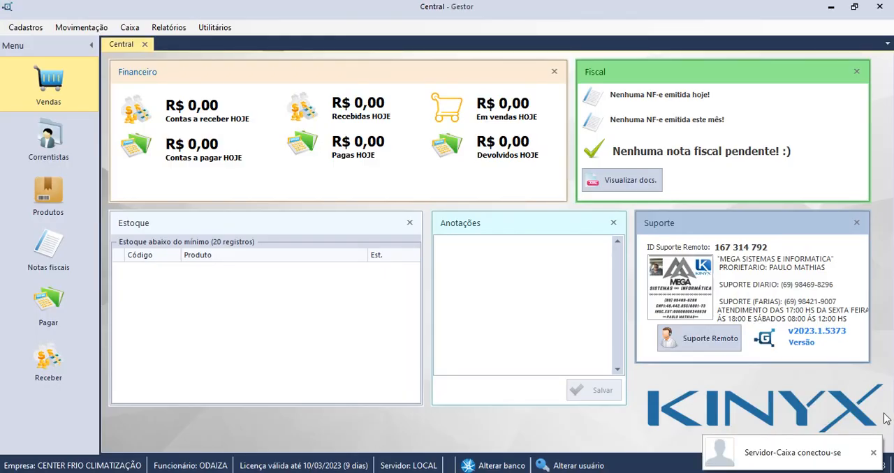
Open the service orders list and filter it by the period HOJE.
left_click(874, 455)
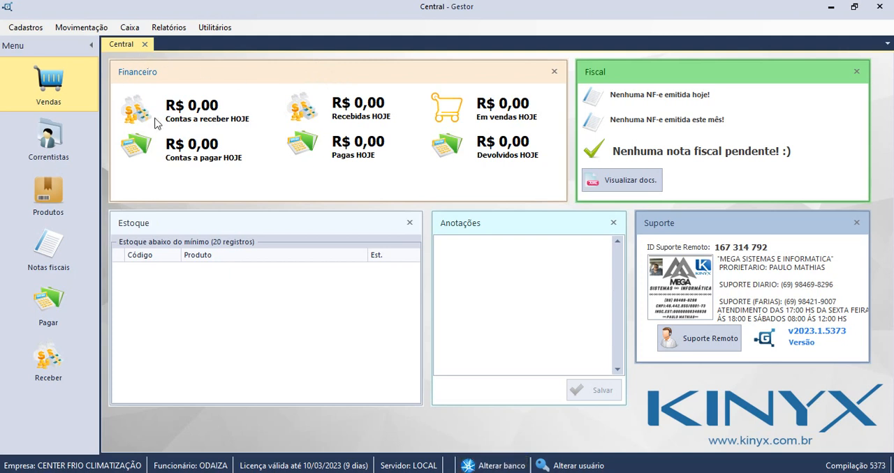
left_click(88, 31)
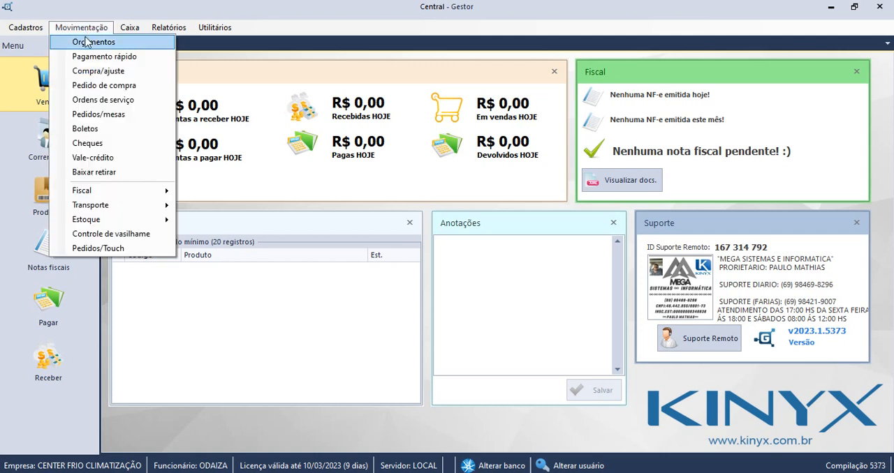
left_click(116, 105)
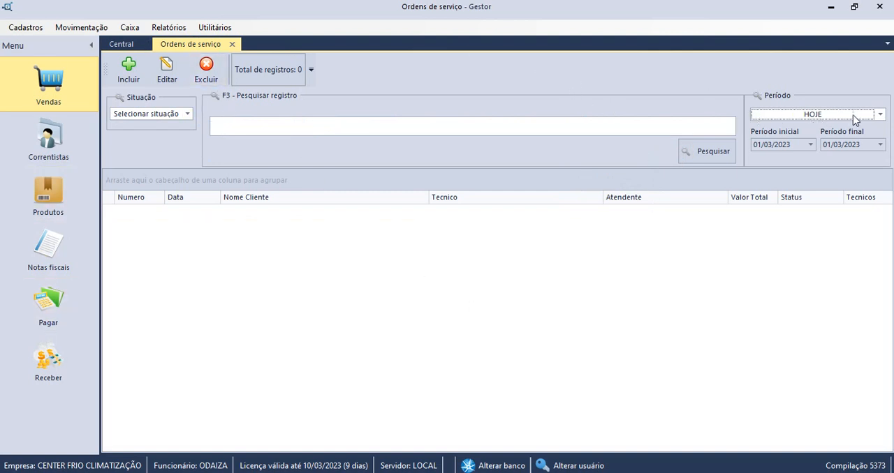
left_click(878, 115)
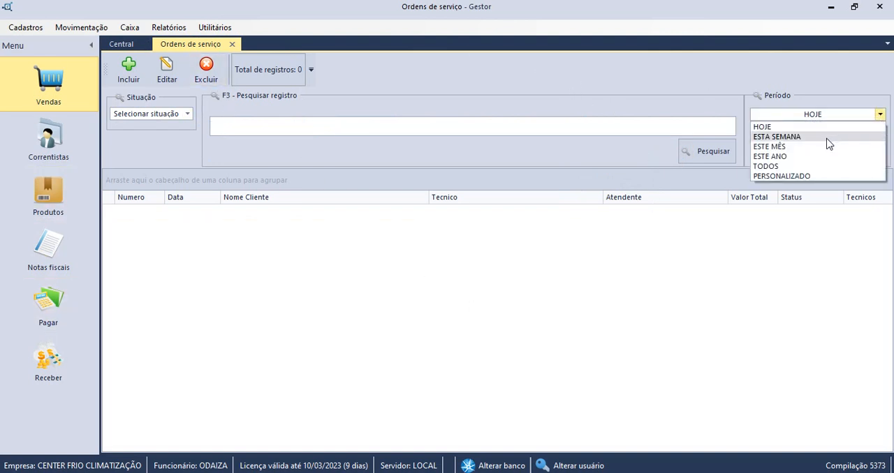
left_click(791, 128)
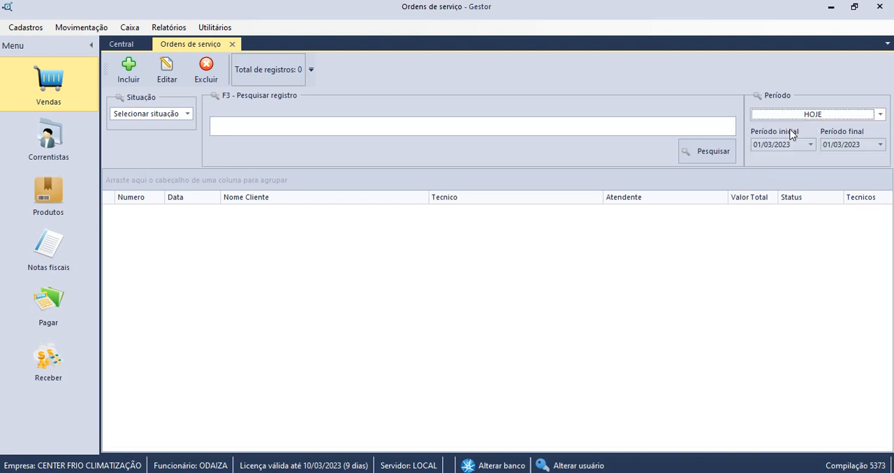
left_click(187, 114)
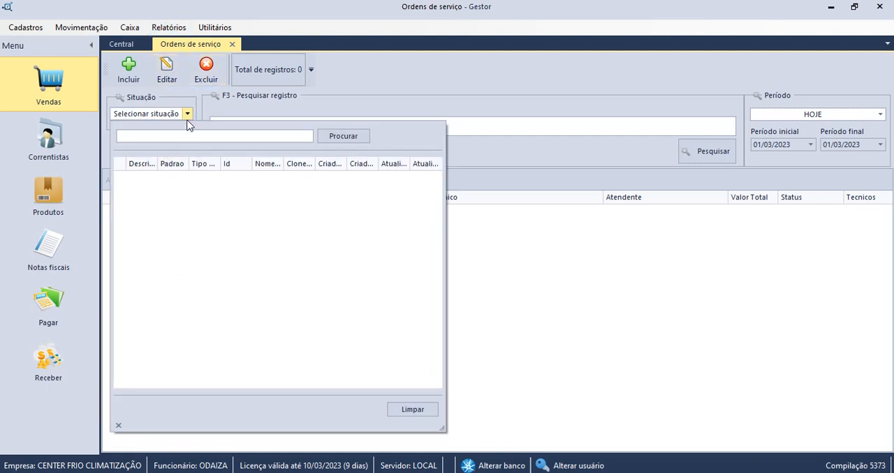
left_click(344, 98)
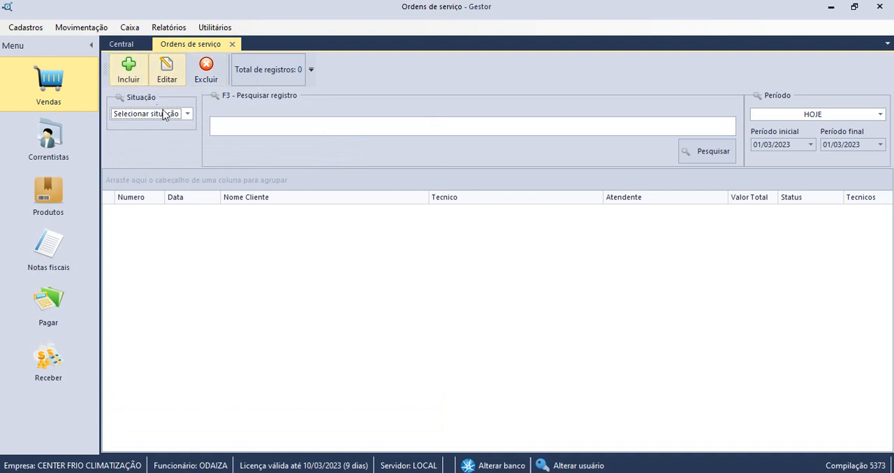
left_click(324, 472)
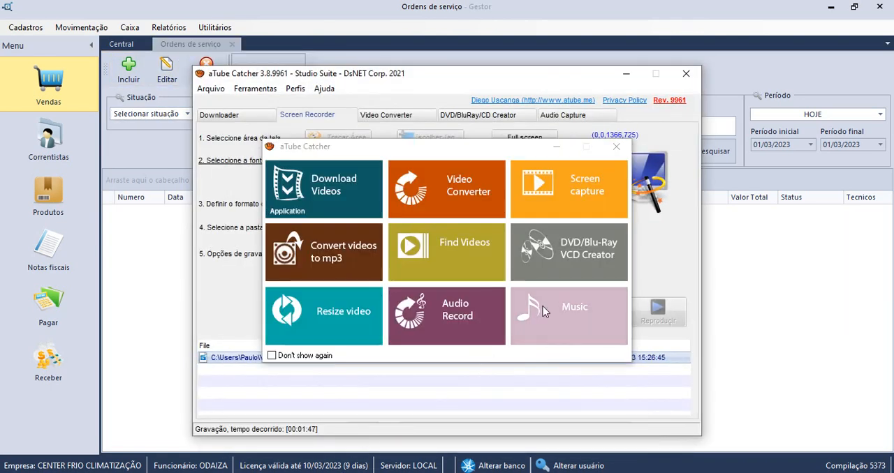
left_click(616, 146)
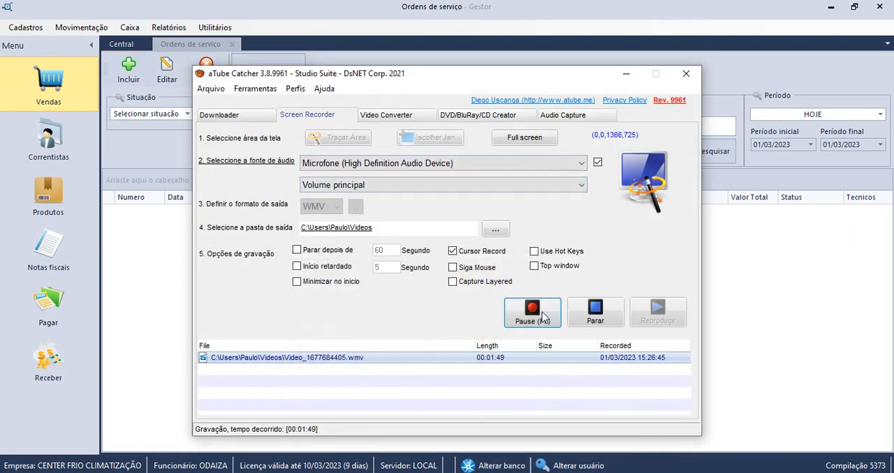
left_click(626, 75)
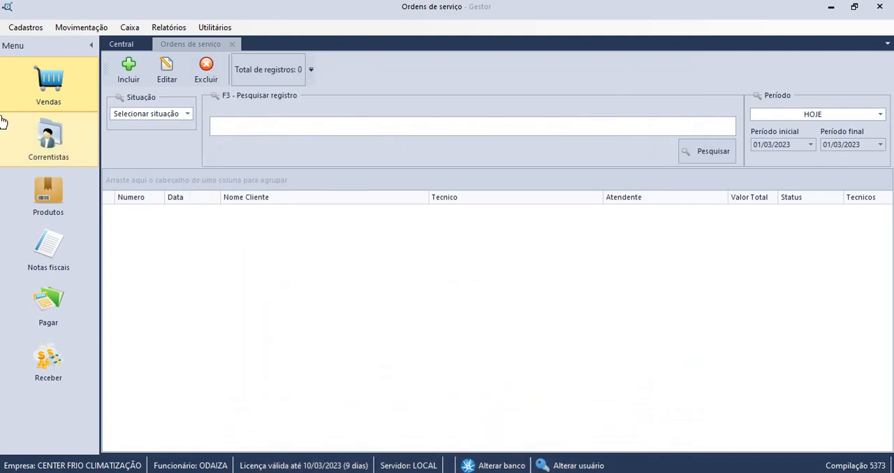
left_click(182, 118)
left_click(182, 120)
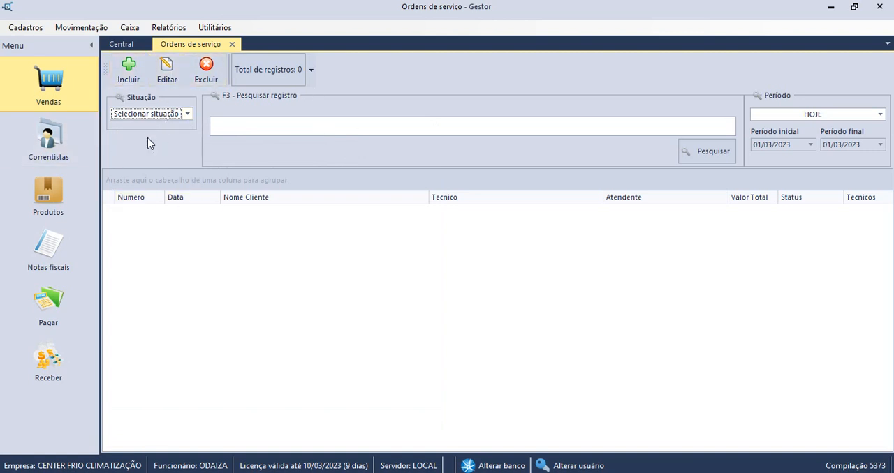
Start a new service order, assigning the third listed technician and setting the status to ABERTO.
left_click(134, 73)
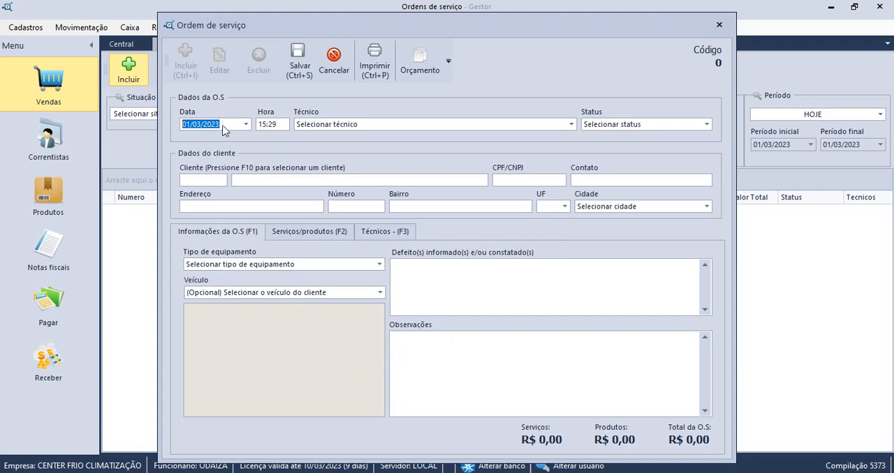
left_click(571, 125)
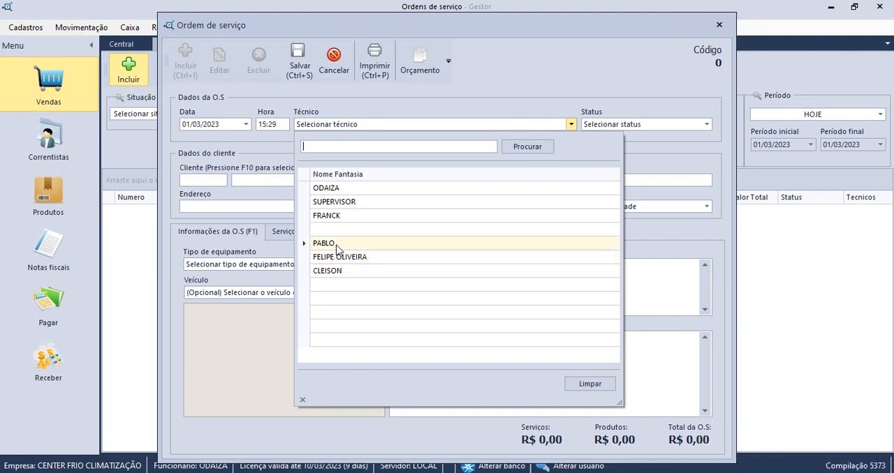
left_click(338, 218)
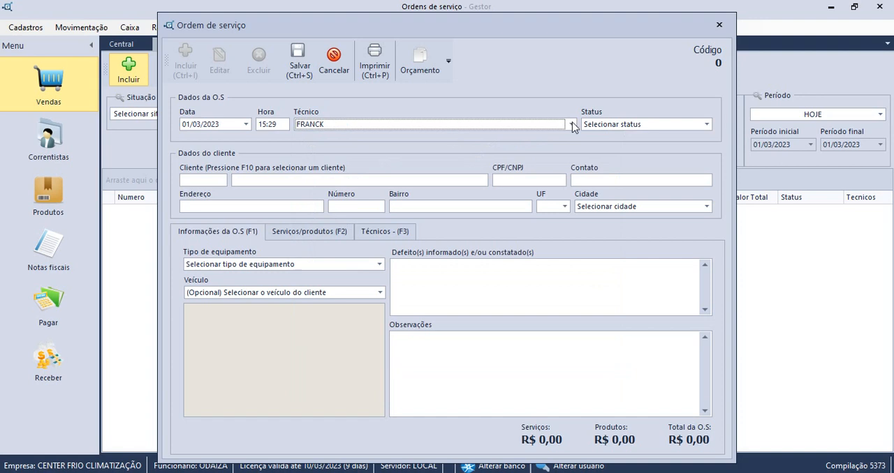
left_click(684, 124)
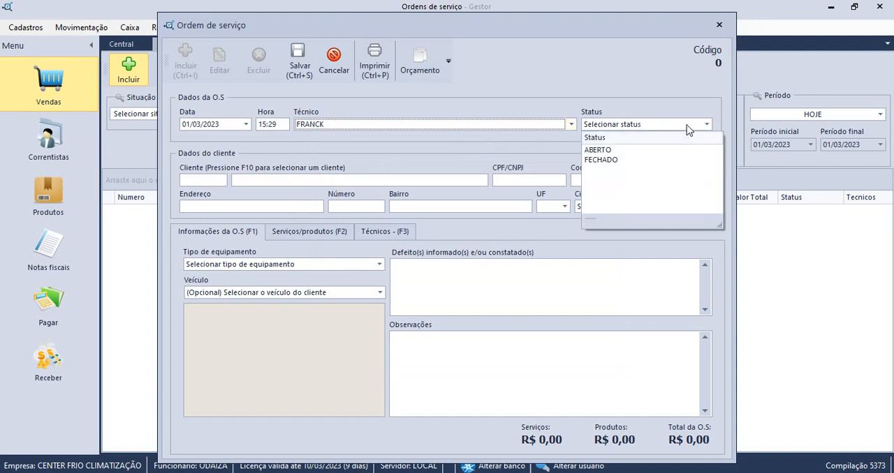
left_click(626, 151)
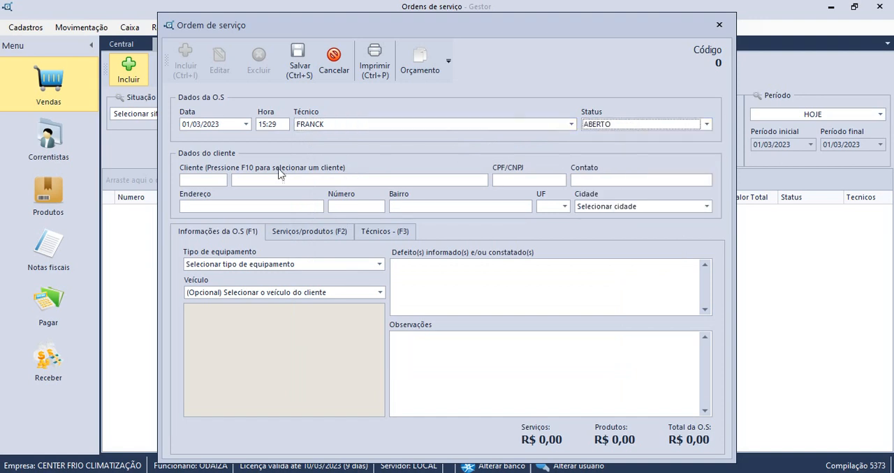
Choose an existing registered customer for the service order from the customer selection list.
left_click(214, 182)
key("F10")
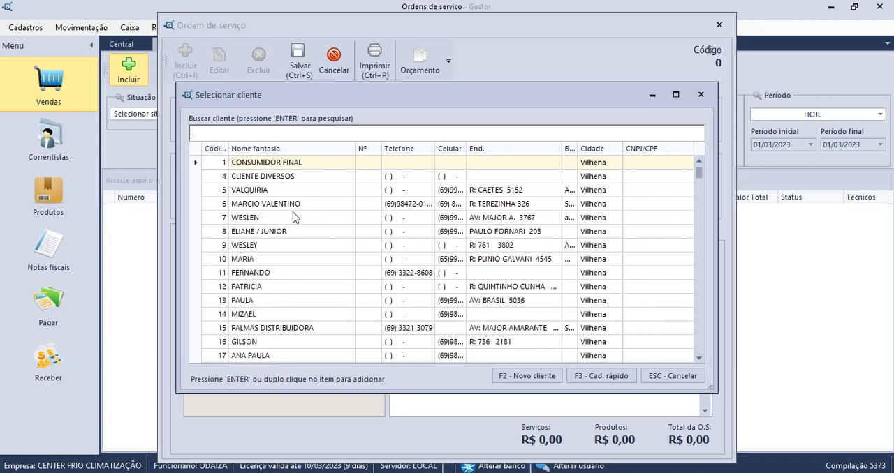
scroll(413, 221, "down", 5)
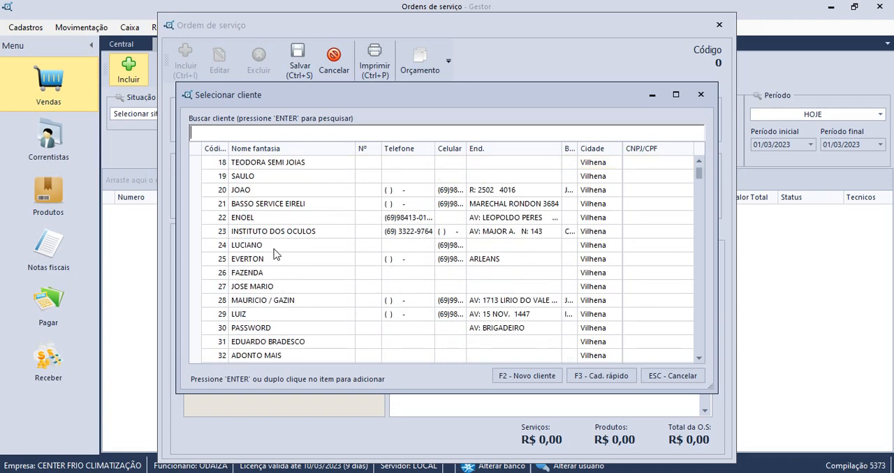
scroll(279, 244, "down", 3)
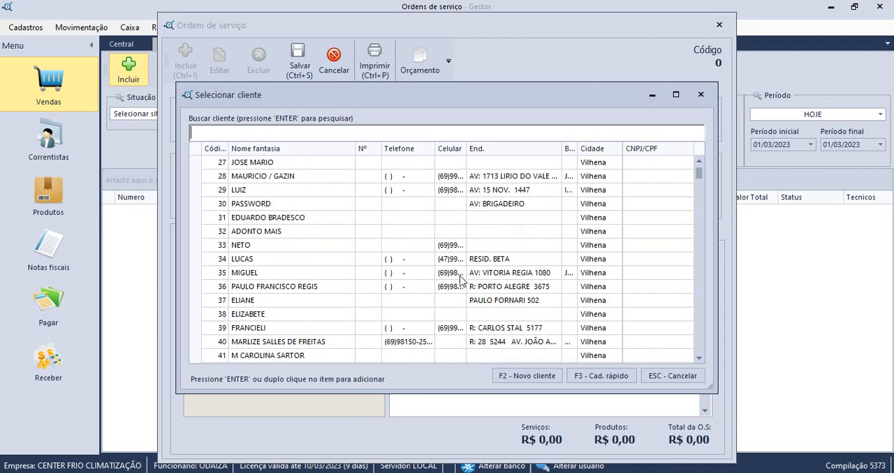
left_click(285, 287)
double_click(286, 288)
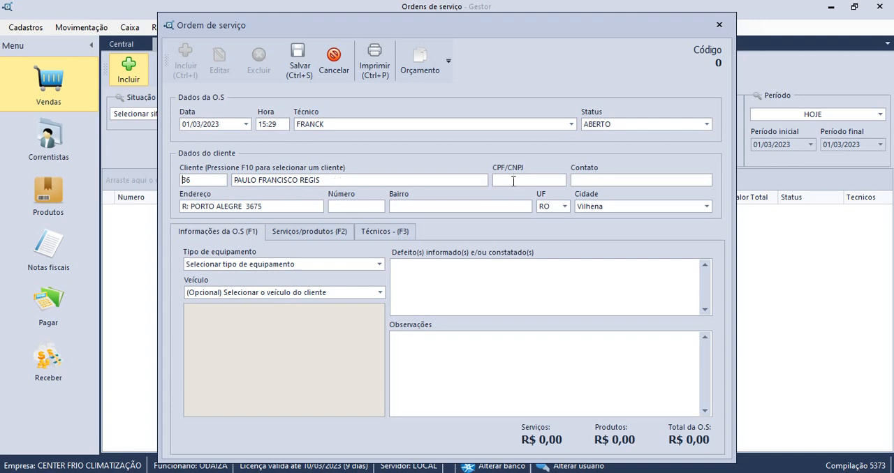
Enter the customer's CPF/CNPJ number and the contact person's name in the customer data.
type("000000000000000000")
key("BackSpace")
key("BackSpace")
key("BackSpace")
key("BackSpace")
key("BackSpace")
key("BackSpace")
key("BackSpace")
key("BackSpace")
key("BackSpace")
key("BackSpace")
key("BackSpace")
key("BackSpace")
key("BackSpace")
key("BackSpace")
key("BackSpace")
key("BackSpace")
key("BackSpace")
key("BackSpace")
type("123456")
type("789")
type("josé")
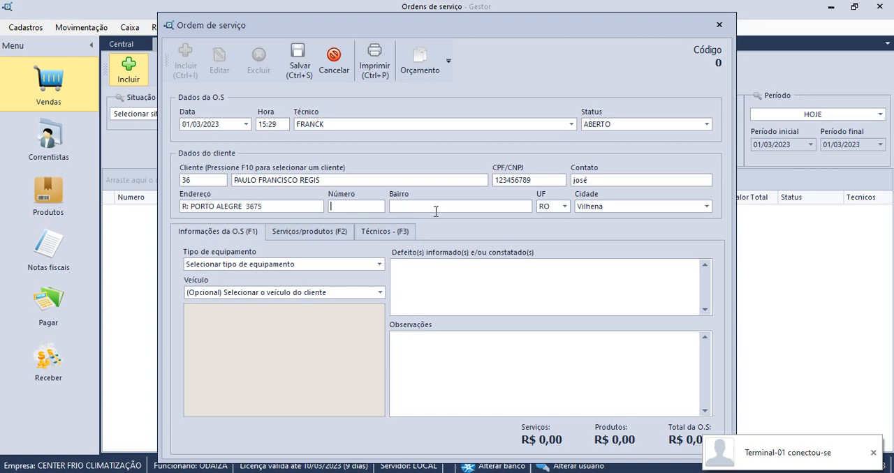
Fill in the street number and neighbourhood of the customer's address.
left_click(333, 204)
type("1235")
left_click(433, 207)
type("centro")
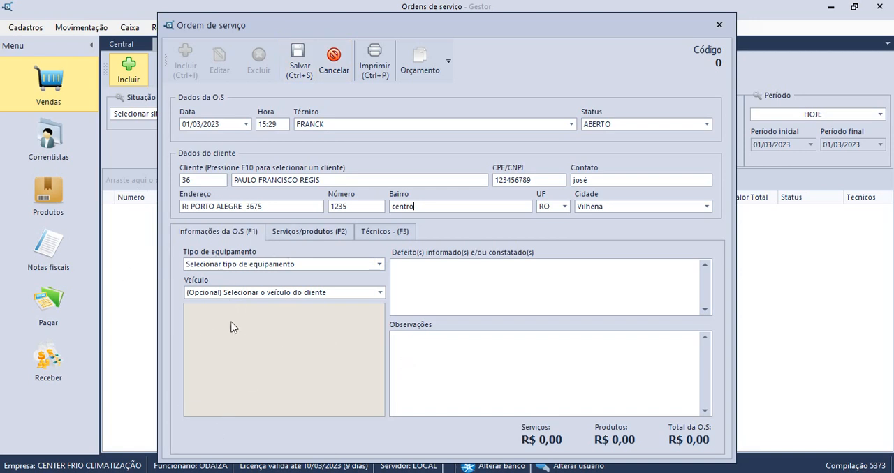
Set the equipment type to AR CONDICIONADO and enter the client's name in its CLIENTE field.
left_click(380, 267)
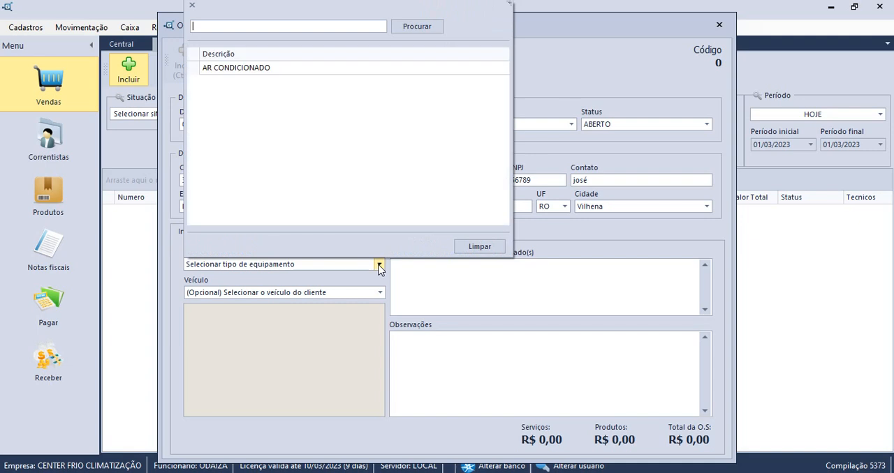
left_click(279, 71)
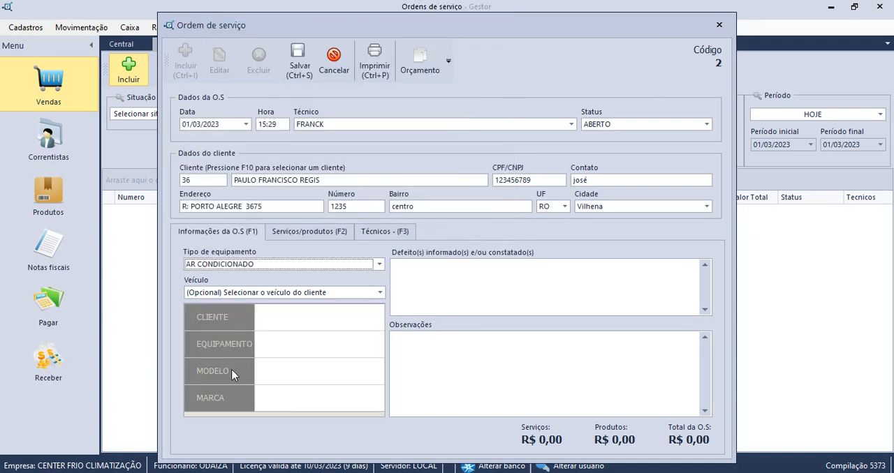
left_click(288, 318)
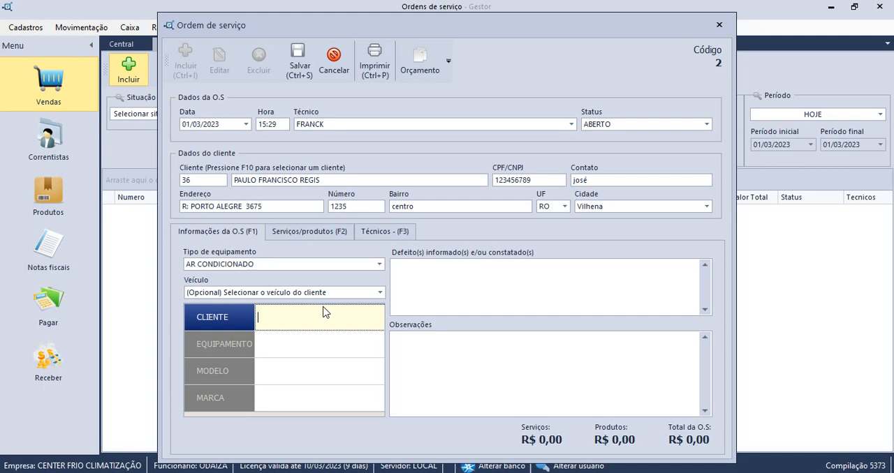
type("BILL")
Fill in the equipment details: EQUIPAMENTO "AR GREE", MODELO "10230" and MARCA "GREE".
left_click(287, 351)
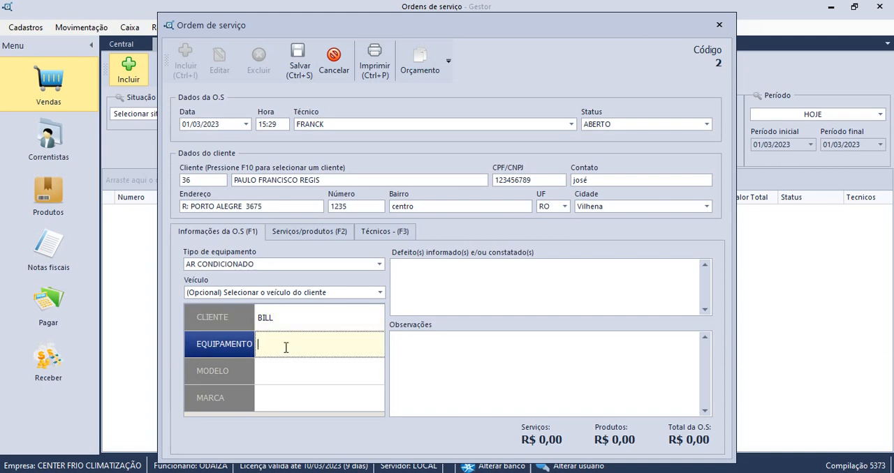
type("AR GREE")
left_click(289, 380)
type("10230")
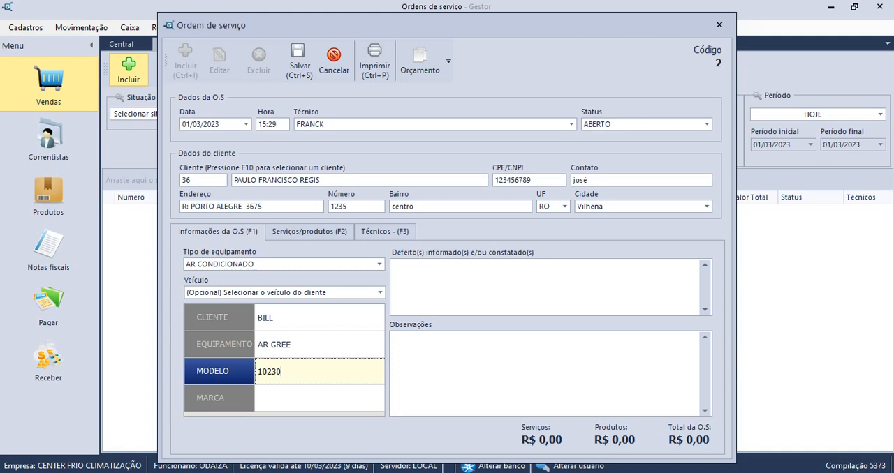
left_click(283, 408)
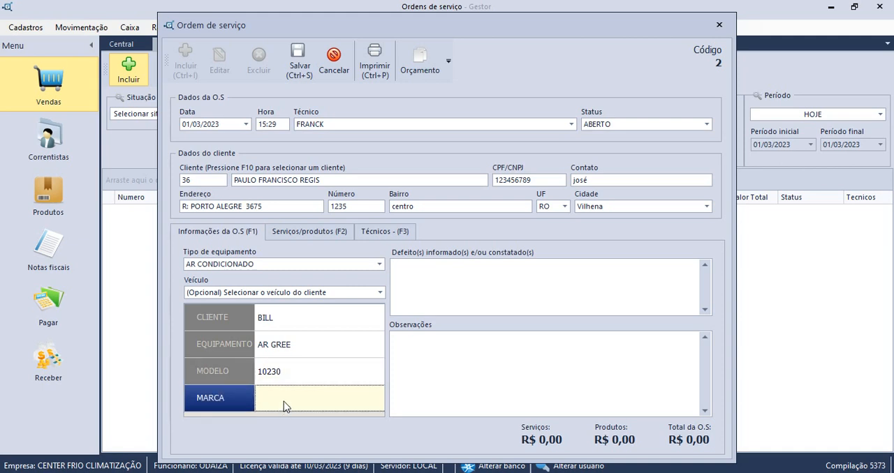
type("GREE")
Change the EQUIPAMENTO description to "AR INVERTER".
left_click(311, 343)
key("BackSpace")
key("BackSpace")
key("BackSpace")
key("BackSpace")
key("BackSpace")
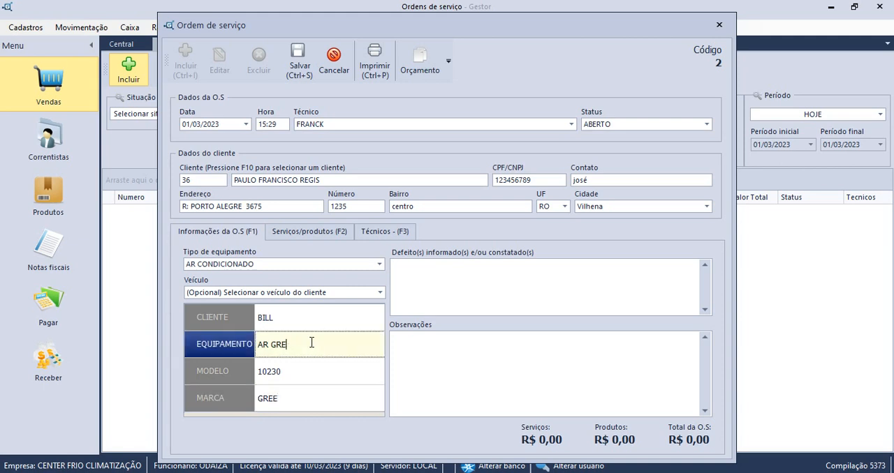
type("INVERTER")
Enter "LIMPEZA COMPLETA. QUEIMOU O MODULO" as the reported defects of the service order.
left_click(447, 272)
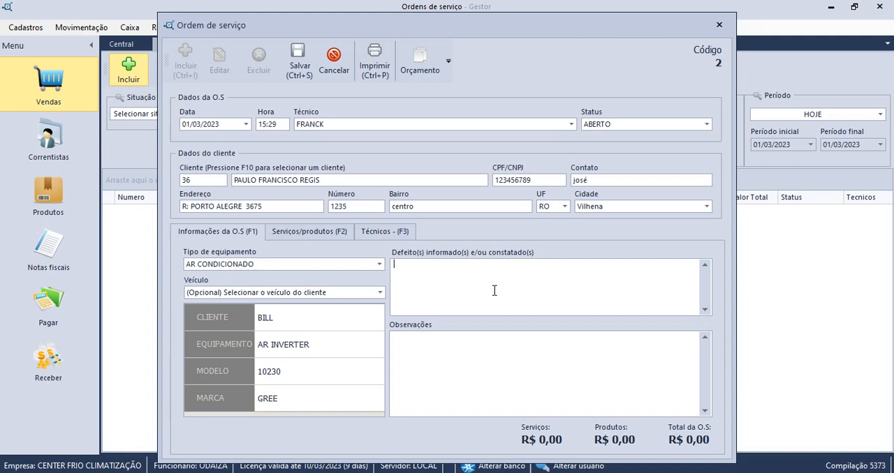
type("LIMPEZA COMPLETA OU")
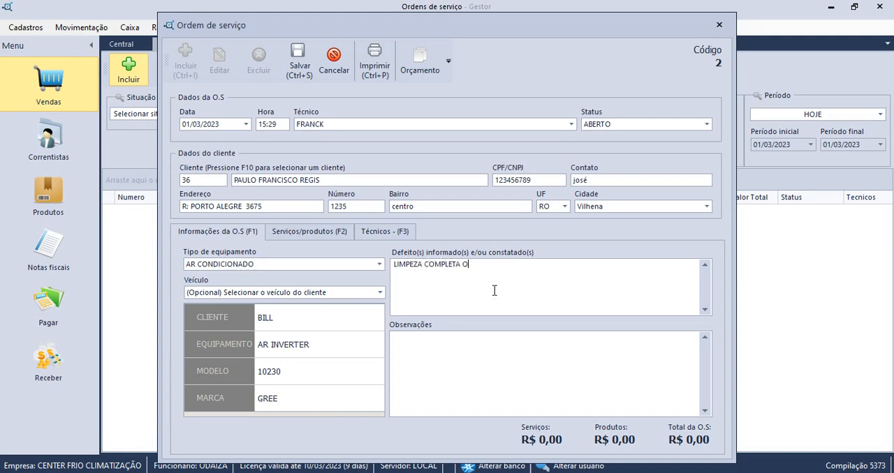
key("BackSpace")
key("BackSpace")
key("BackSpace")
key("BackSpace")
type(".")
type(" SE")
key("BackSpace")
key("BackSpace")
type("QUEIMOU MO")
key("BackSpace")
key("BackSpace")
key("BackSpace")
type("O O")
key("BackSpace")
type("MODULO")
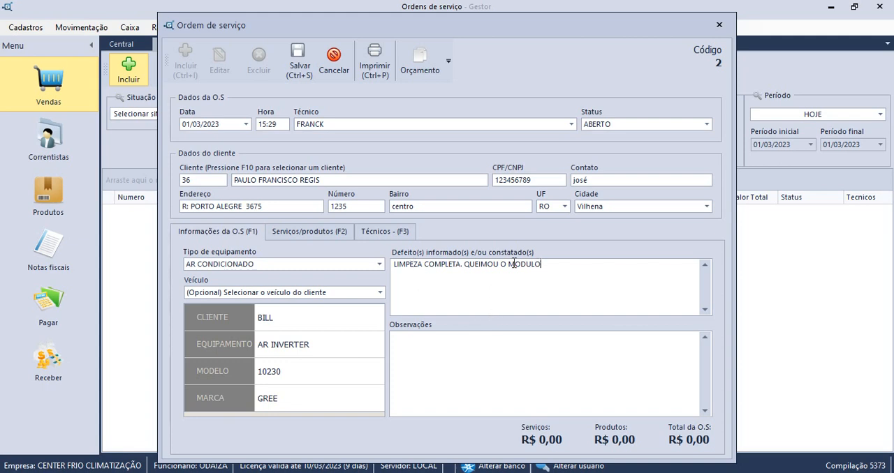
Save the service order with no observations and open its print preview.
left_click(446, 352)
left_click(299, 70)
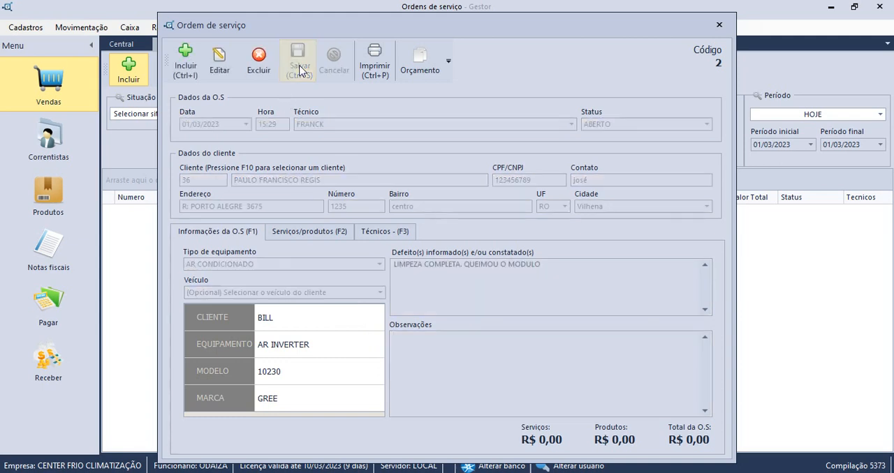
left_click(380, 66)
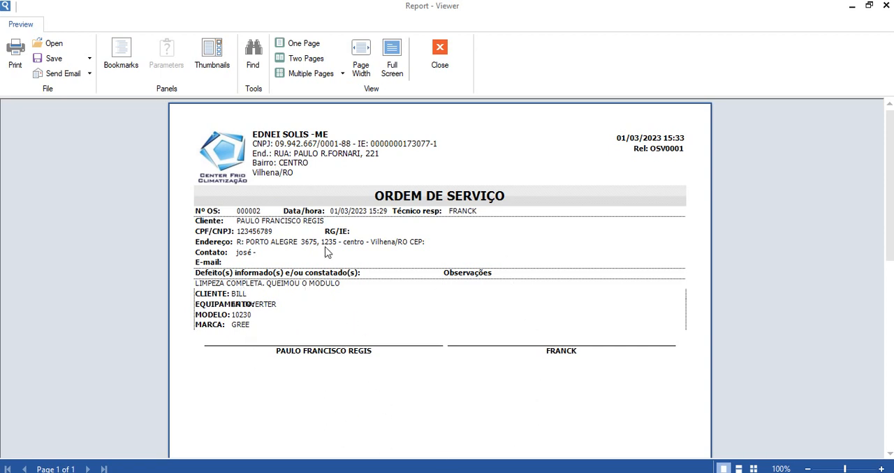
Add the observation "PPPPPPPPPPPPPPPP" to the service order, then save it and preview its printout.
left_click(439, 70)
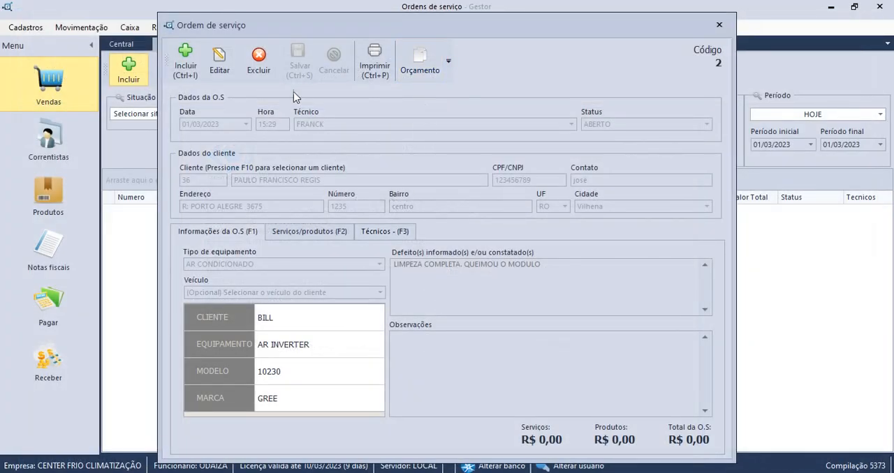
left_click(219, 62)
left_click(445, 358)
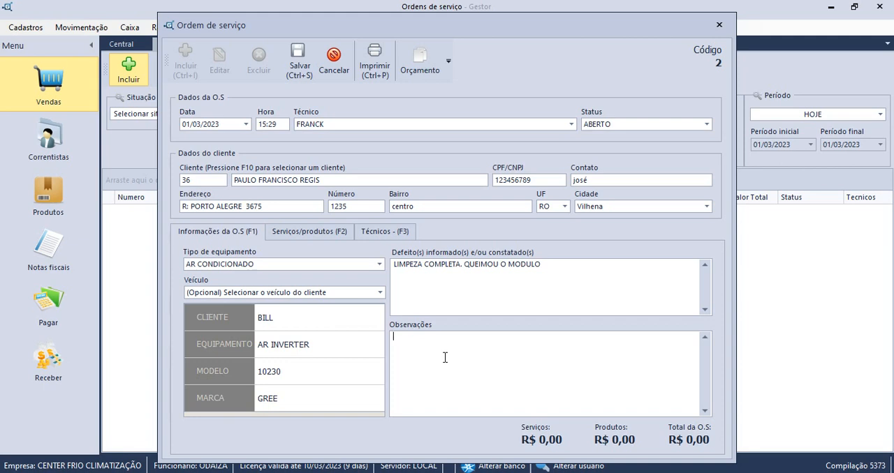
type("PPPPPPPPPPPPPPPP")
left_click(299, 63)
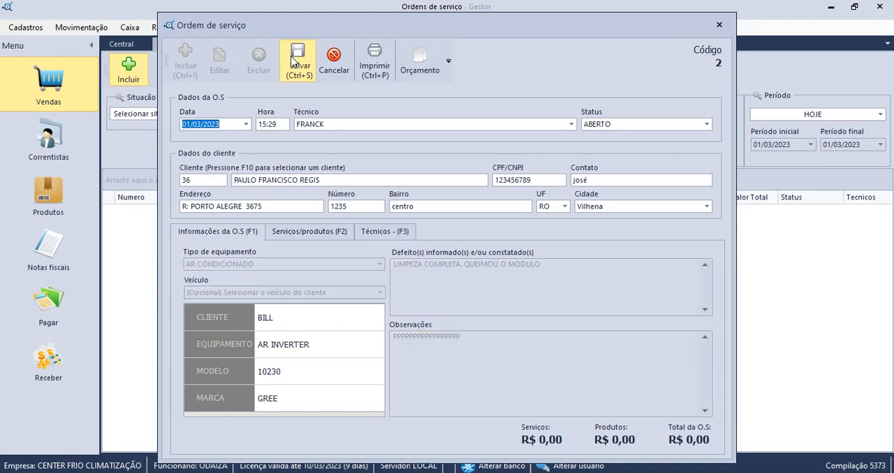
left_click(382, 65)
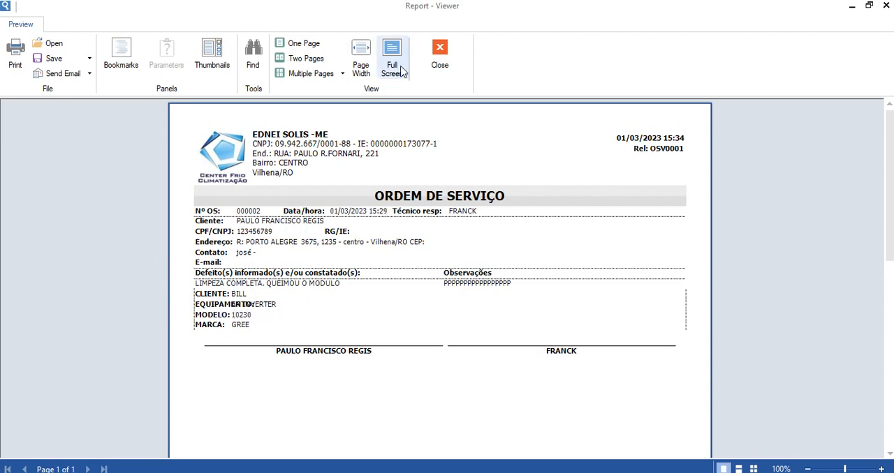
Close the preview, reopen the order for editing and add one unit of product 10, GASOLINA COMUM, at 7,49.
left_click(447, 65)
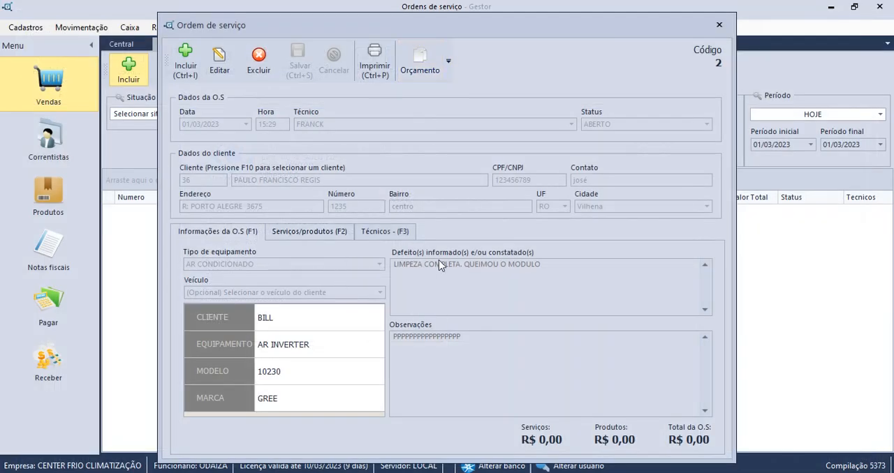
left_click(307, 232)
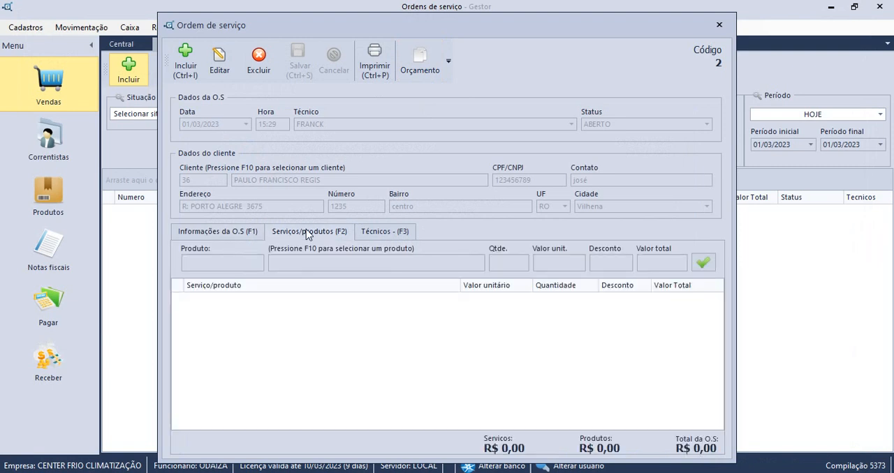
left_click(254, 235)
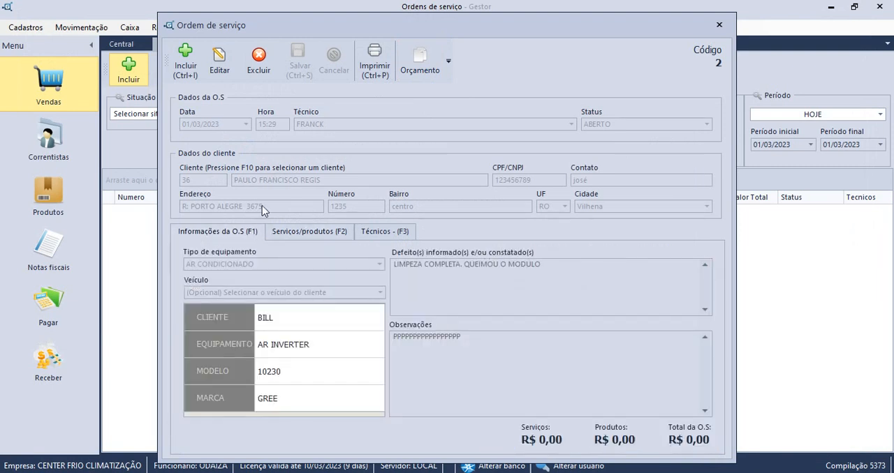
left_click(220, 61)
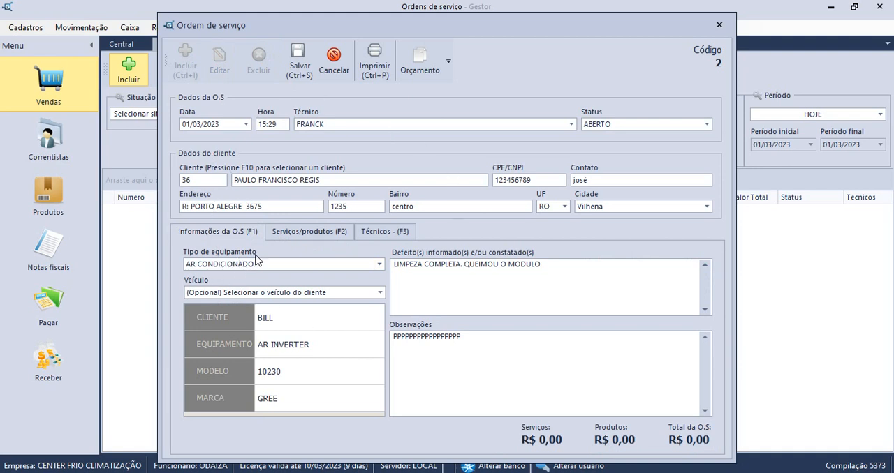
left_click(308, 233)
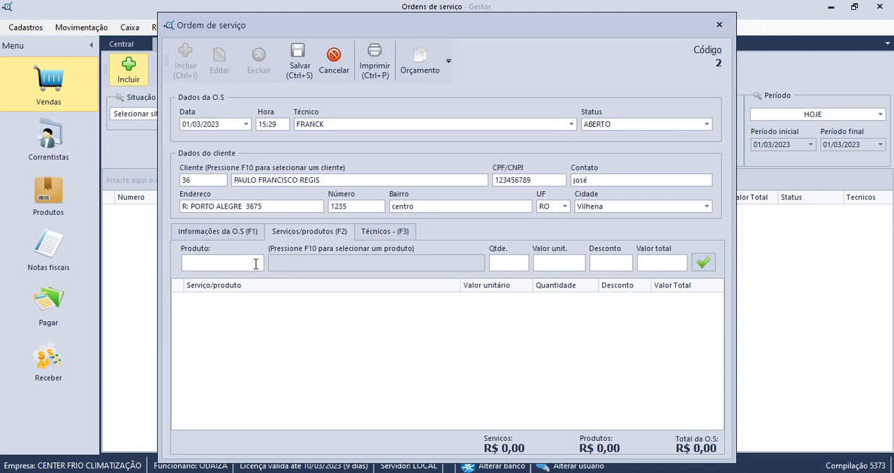
type("10")
key("Return")
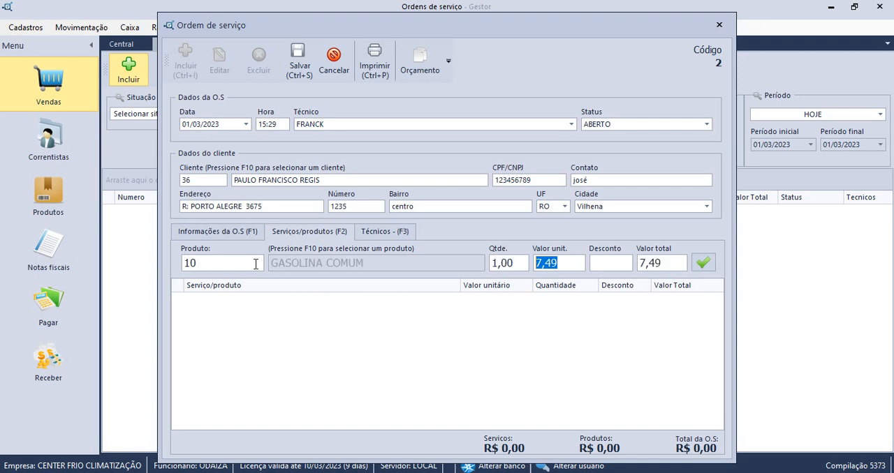
key("Return")
Try to add product code 38 to the service order.
key("Return")
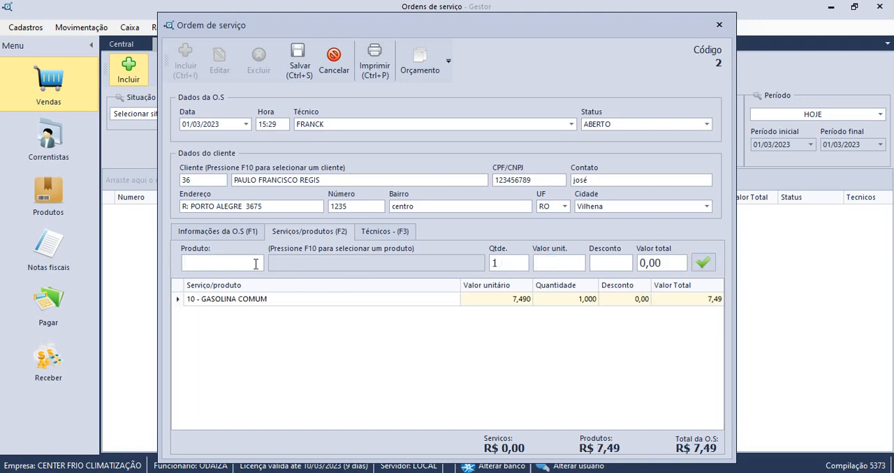
type("38")
key("Return")
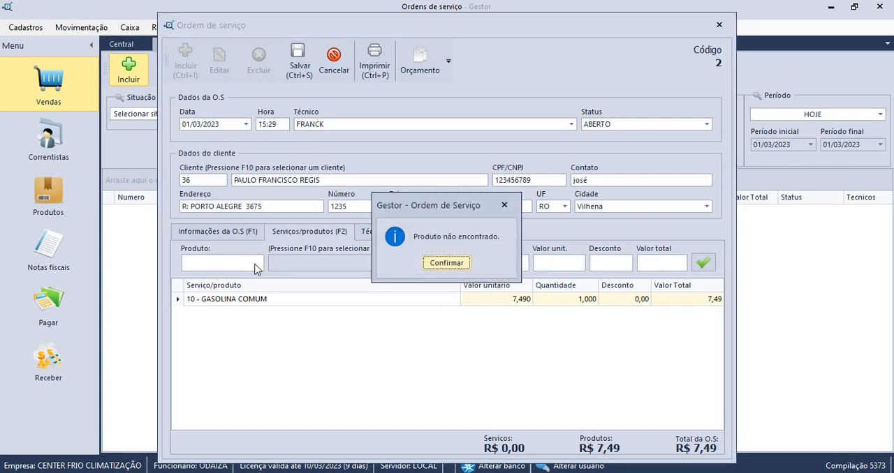
key("Return")
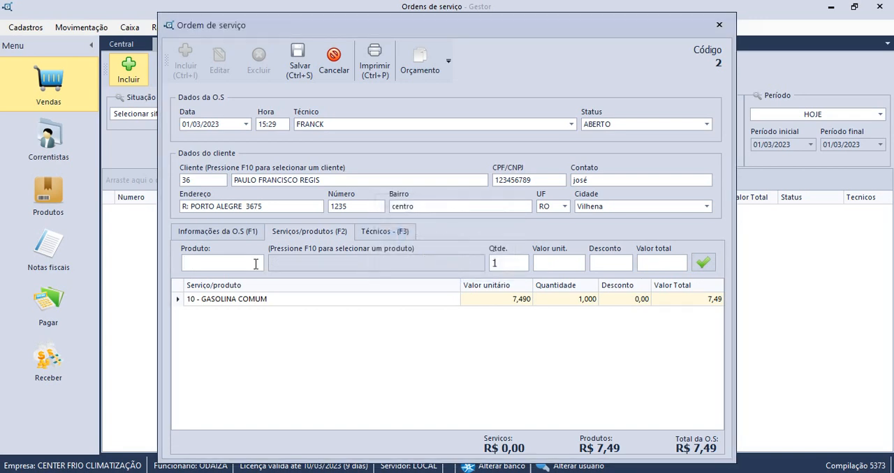
Find product 11, MOTOR DE CORRENTE CONTINUA, in the product search and add one unit at 590,00 to the order.
key("F10")
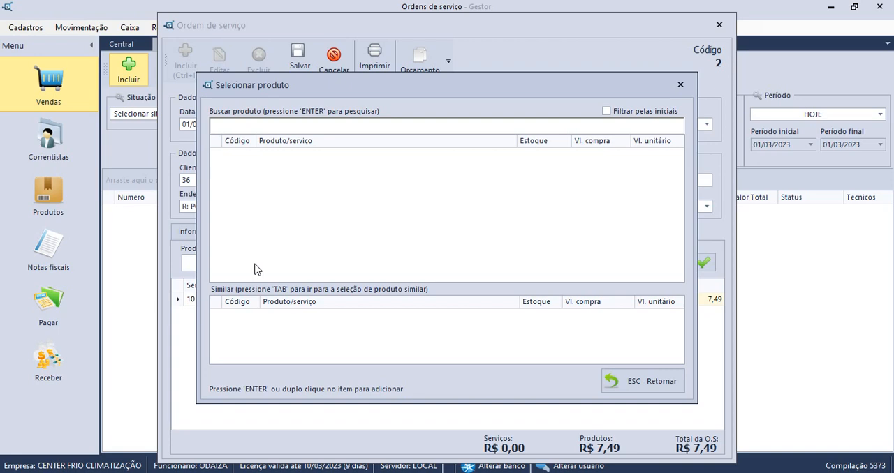
scroll(255, 269, "down", 3)
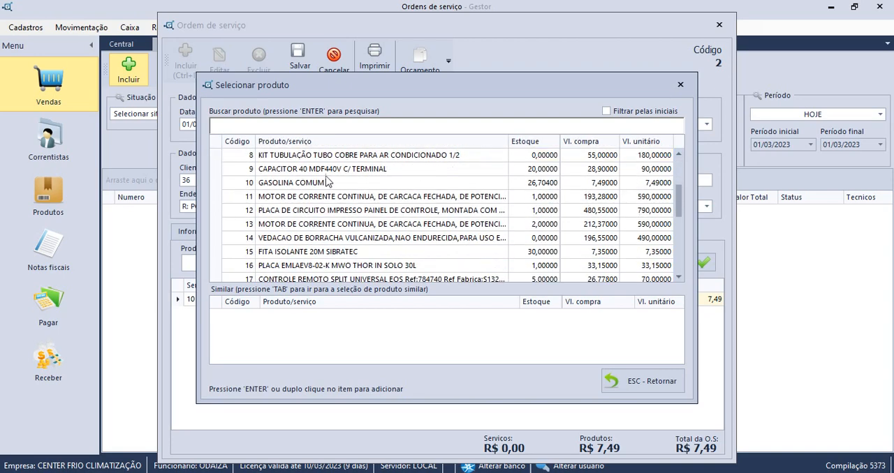
left_click(321, 198)
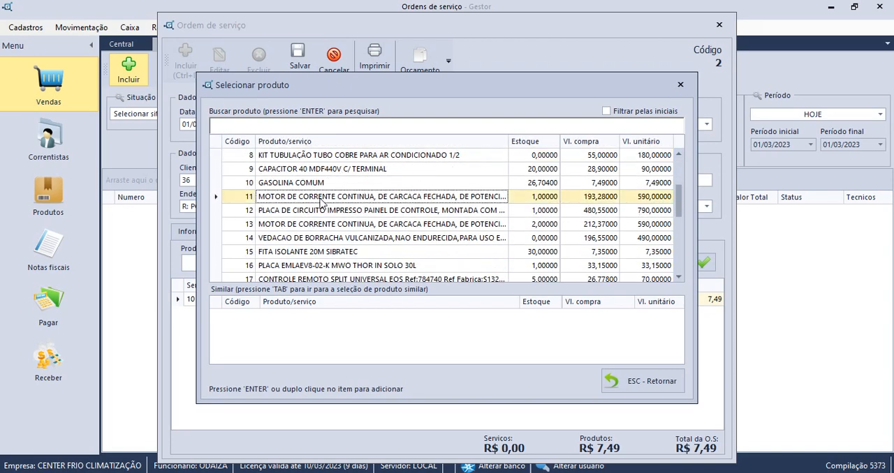
double_click(321, 199)
key("Return")
key("Return")
key("Return")
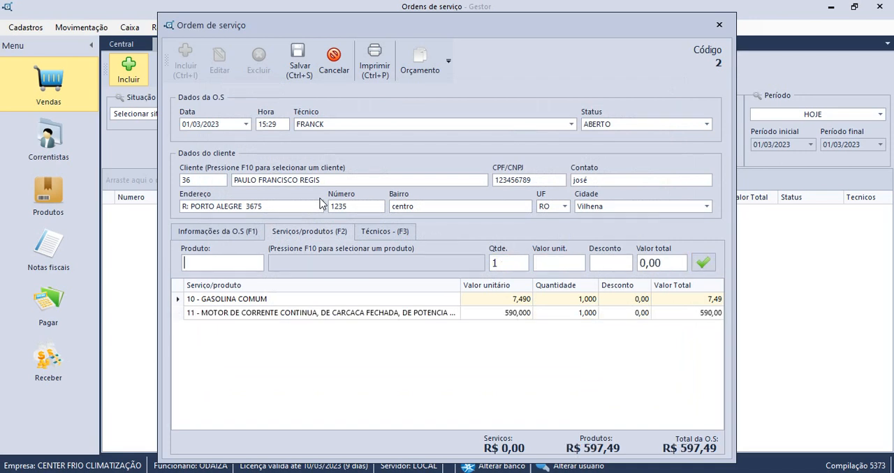
Add one unit of product 8, KIT TUBULAÇÃO TUBO COBRE PARA AR CONDICIONADO 1/2, at 180,00.
type("8")
key("Return")
key("Return")
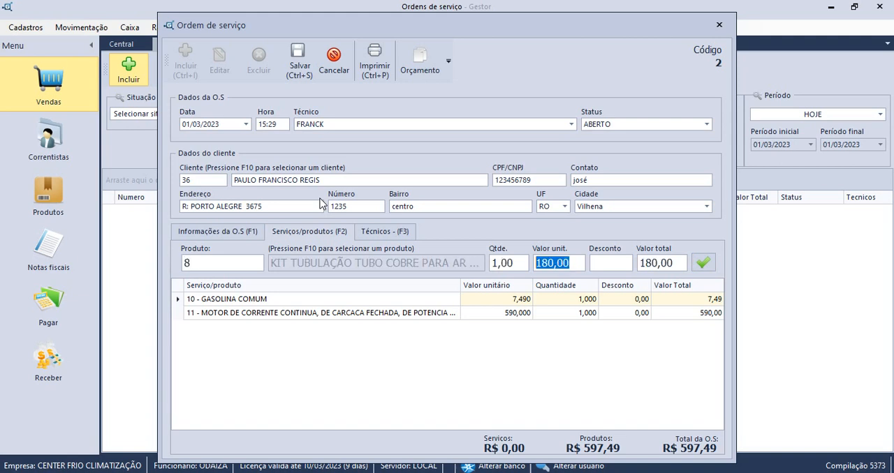
key("Return")
key("Return")
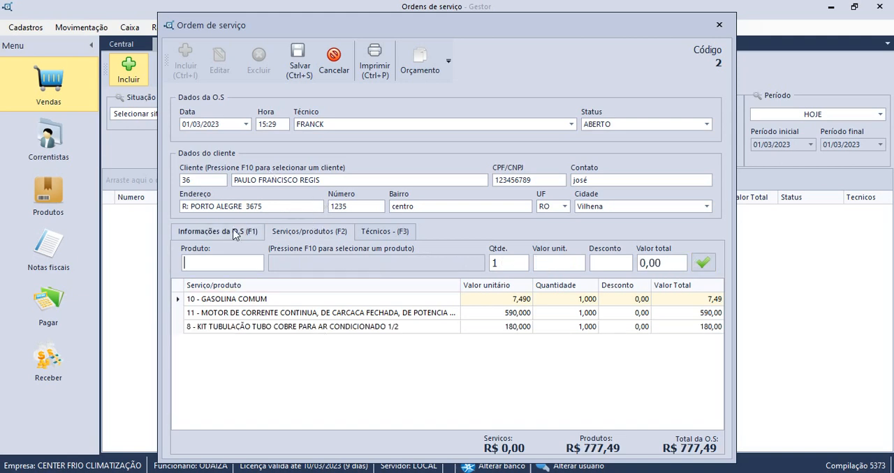
Review the order information and product list, then save the service order.
left_click(230, 235)
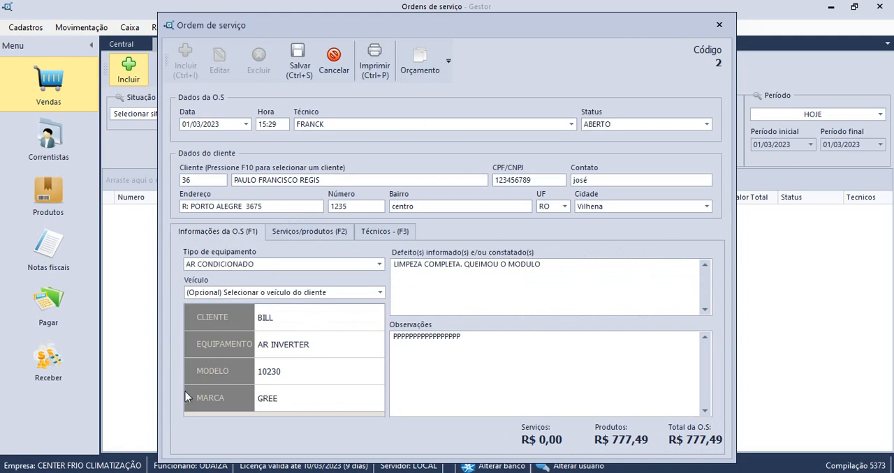
left_click(296, 234)
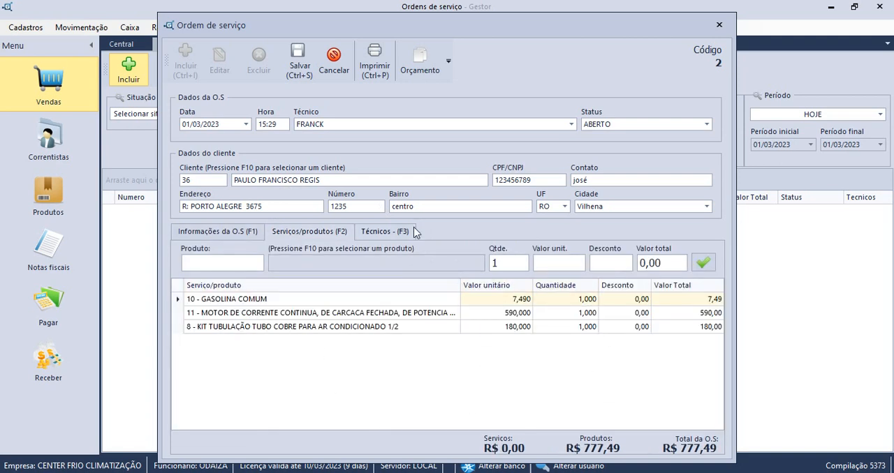
left_click(240, 231)
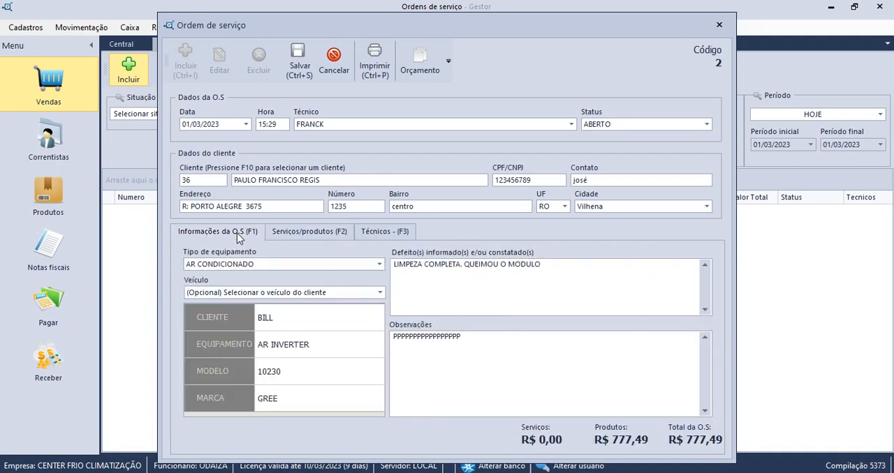
left_click(298, 66)
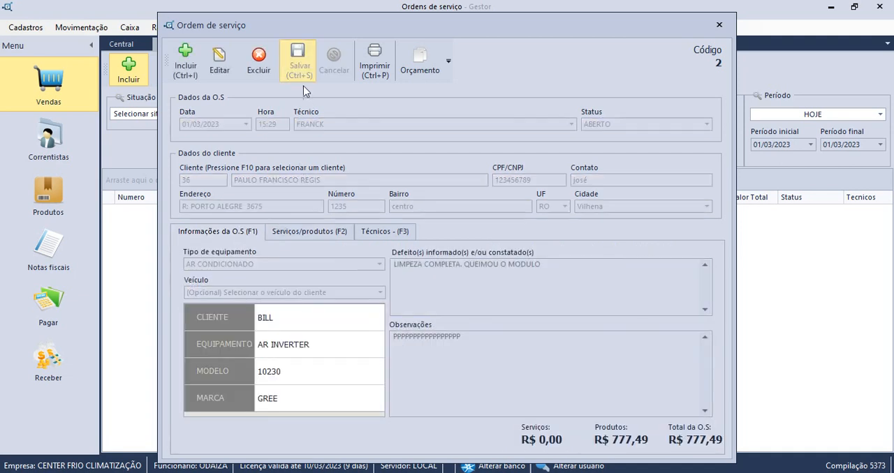
Preview the service order's printout, examine its parts table and signature lines, and close the preview.
left_click(383, 69)
scroll(342, 346, "down", 3)
scroll(342, 347, "up", 3)
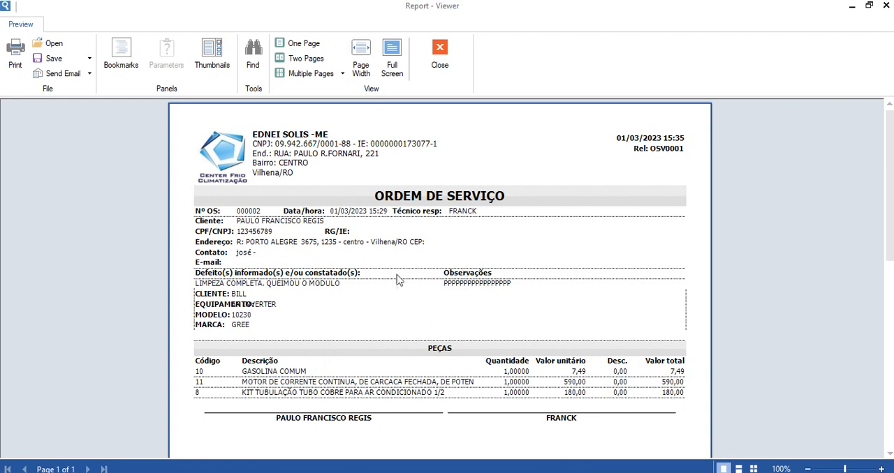
scroll(382, 273, "down", 2)
scroll(383, 272, "up", 2)
scroll(437, 372, "down", 4)
scroll(437, 361, "up", 3)
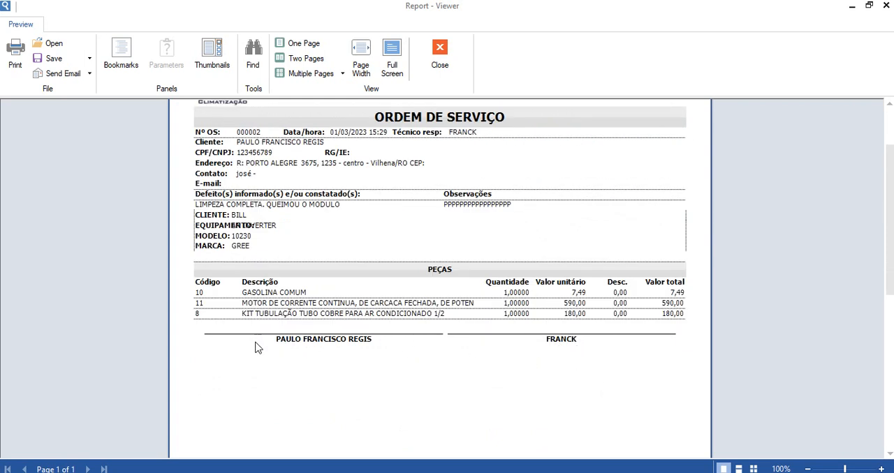
scroll(502, 417, "up", 3)
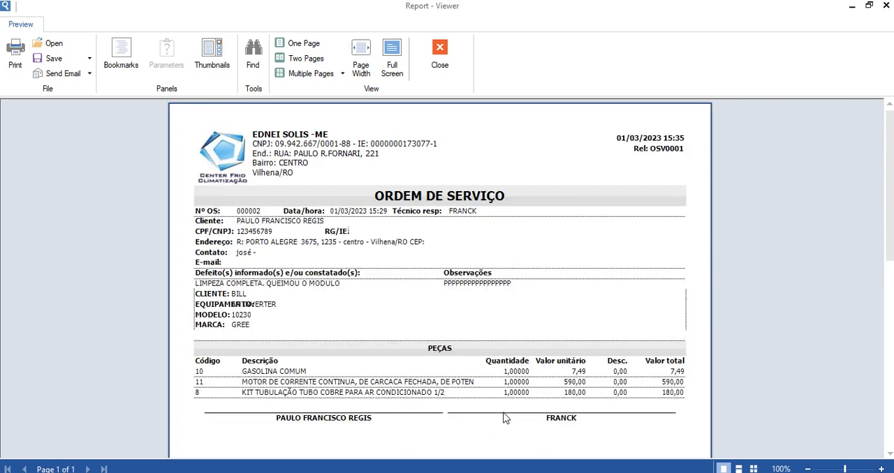
left_click(444, 68)
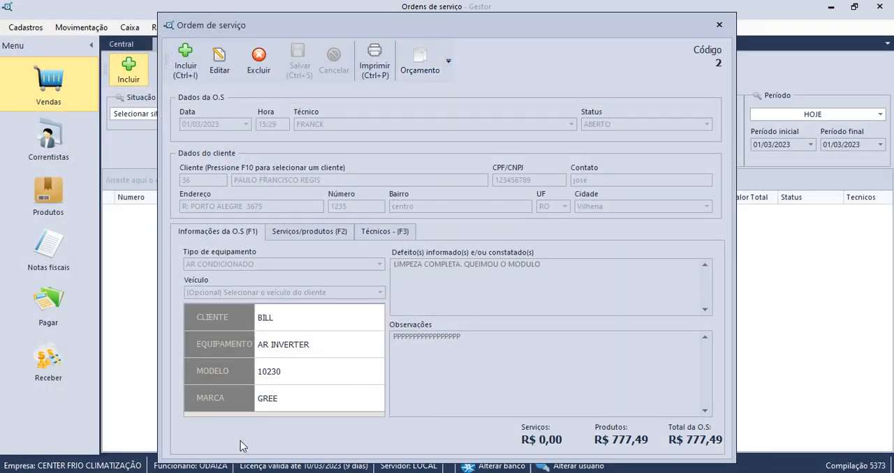
Close the finished order and start a new one with the last-listed technician and status ABERTO.
left_click(718, 24)
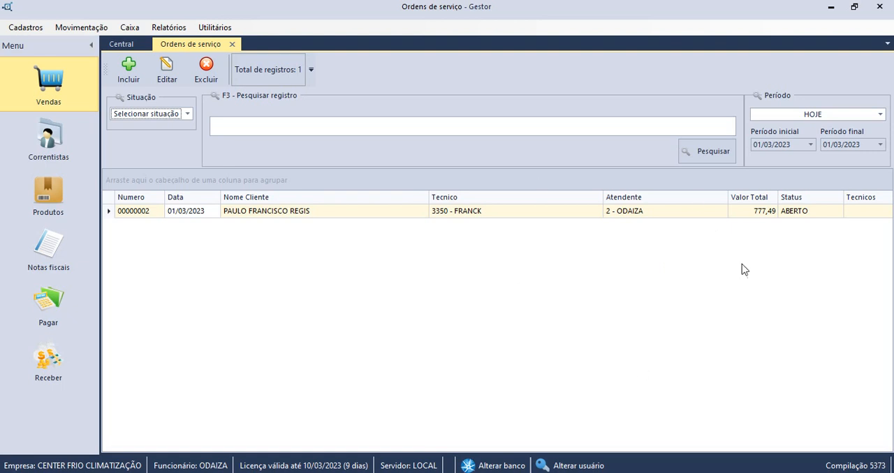
left_click(129, 75)
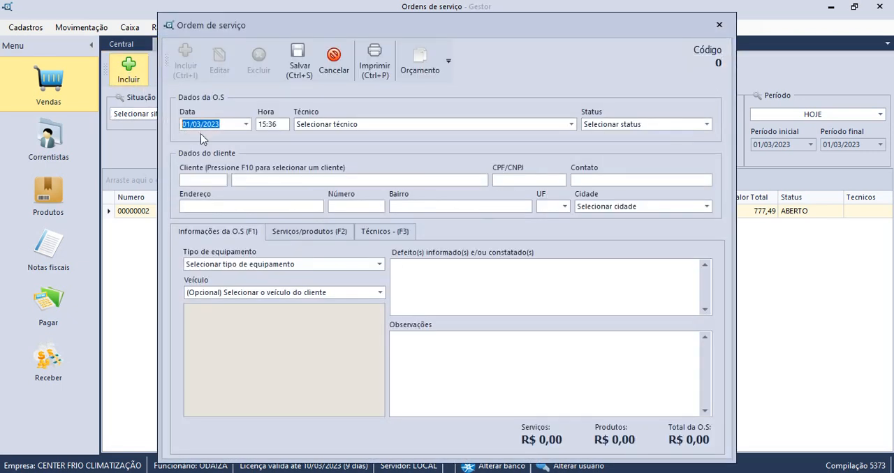
left_click(527, 132)
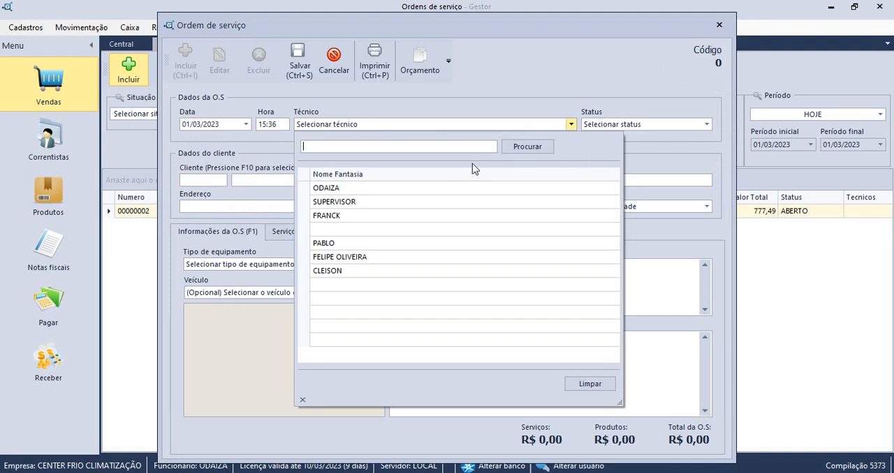
left_click(360, 270)
left_click(631, 128)
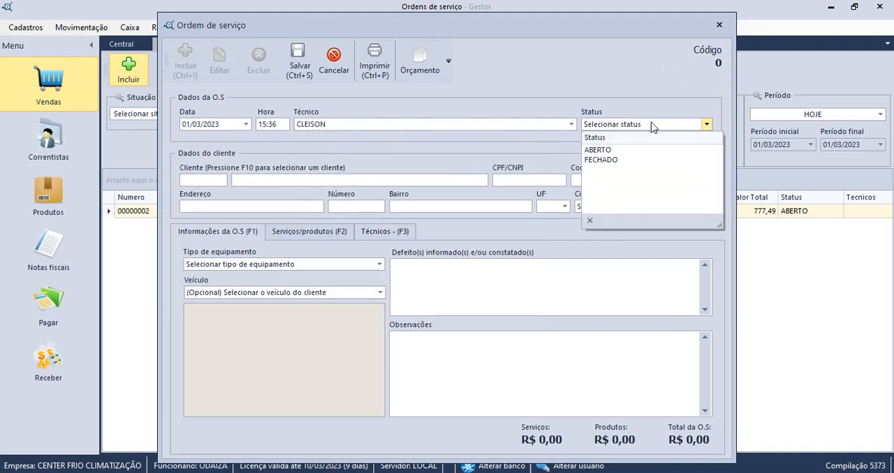
left_click(624, 148)
Select PALMAS DISTRIBUIDORA as the customer of the new service order.
left_click(203, 182)
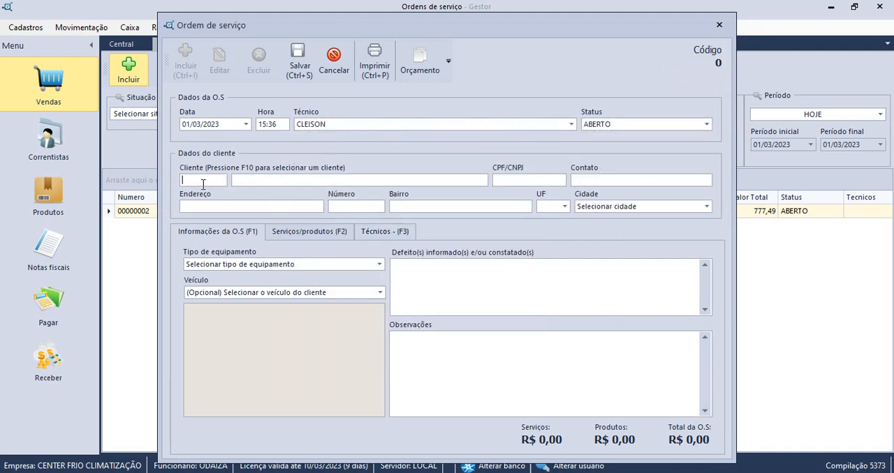
key("Tab")
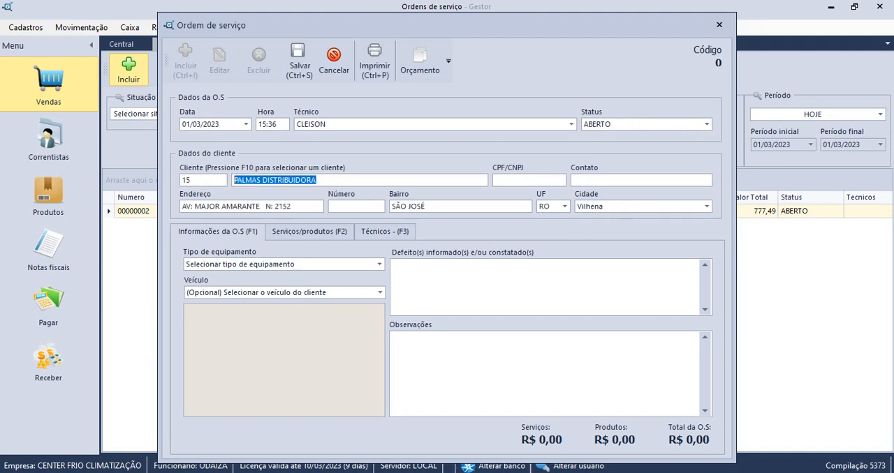
key("Tab")
key("Tab")
key("Tab")
key("Tab")
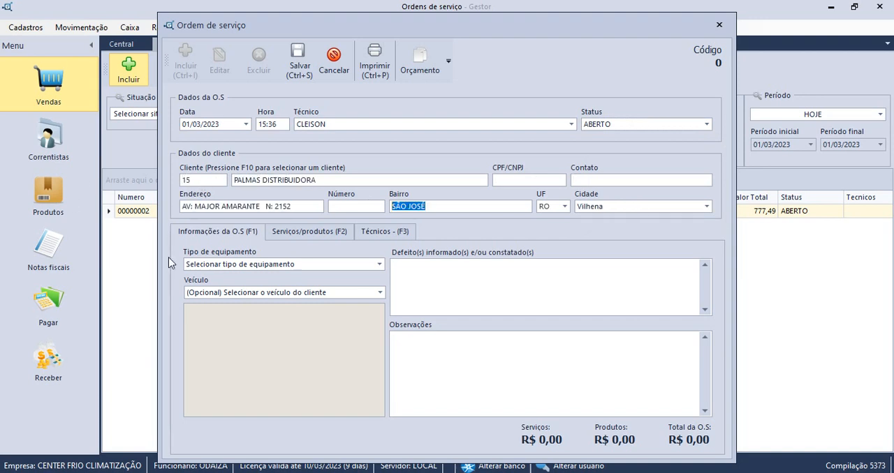
Enter the customer's street number and set the equipment type to AR CONDICIONADO.
left_click(359, 207)
type("123")
left_click(516, 183)
left_click(330, 265)
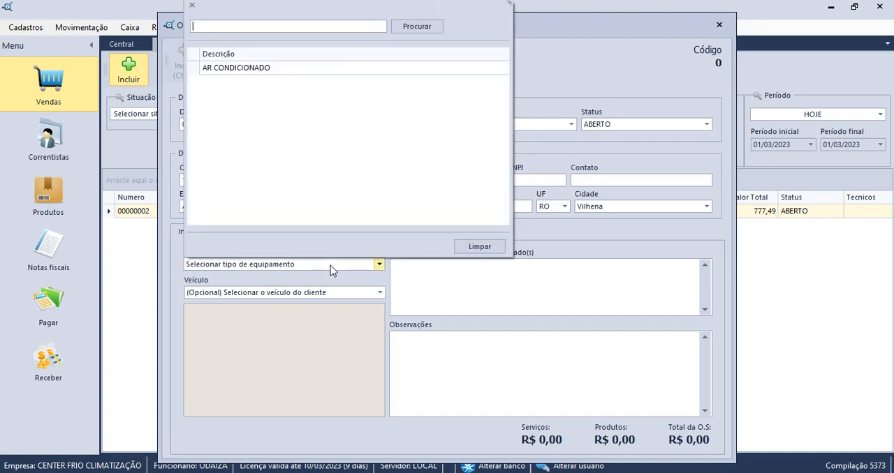
left_click(277, 68)
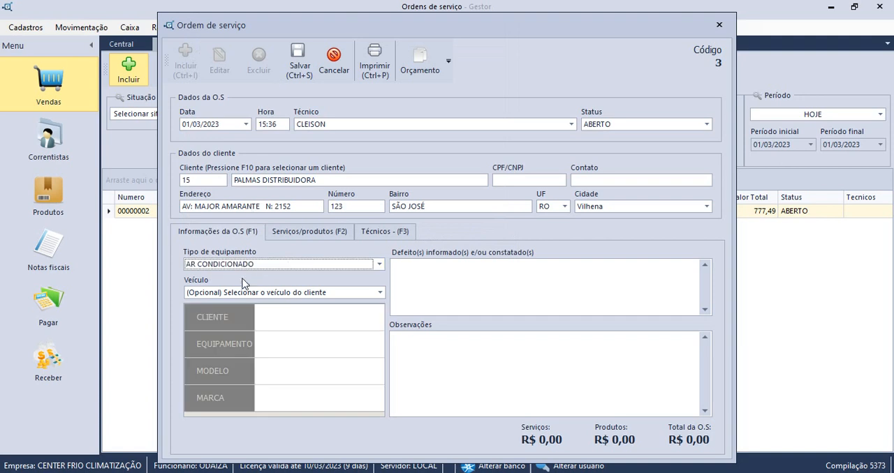
Fill in the equipment details with the client's first name and AR CONDICIONADO as the equipment.
left_click(284, 322)
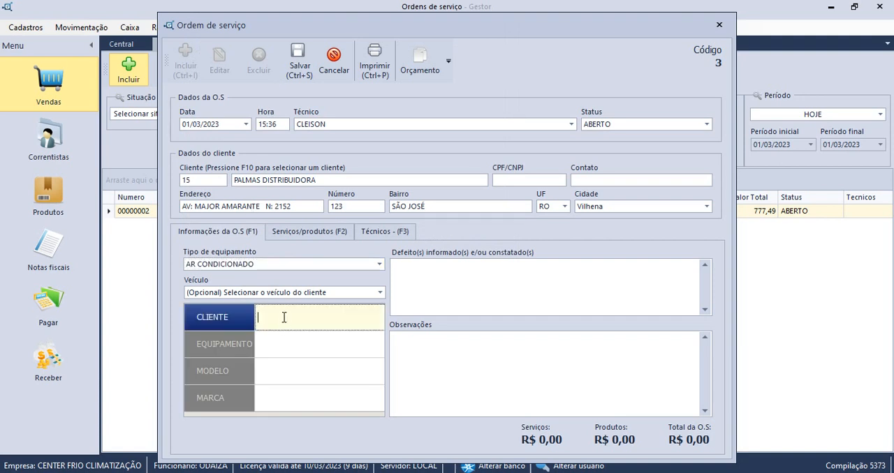
type("SENHOR")
key("BackSpace")
key("BackSpace")
key("BackSpace")
key("BackSpace")
key("BackSpace")
key("BackSpace")
type("PAULO")
left_click(290, 352)
type("AR")
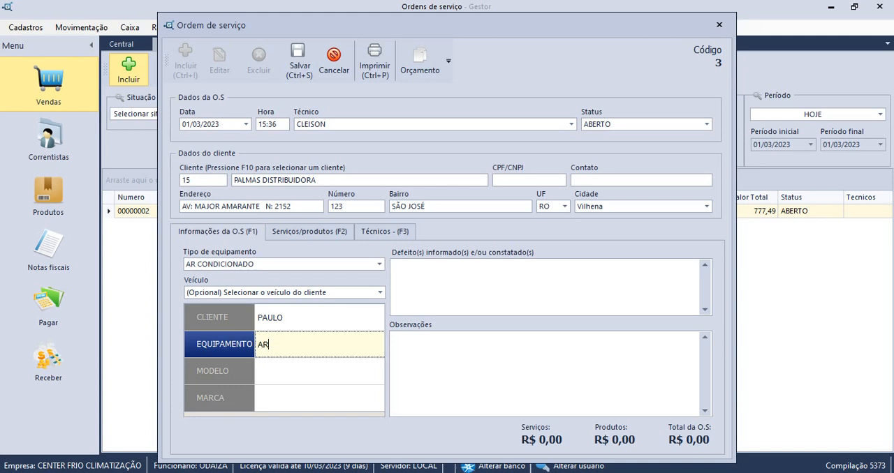
type(" CONDICIONADO")
Set the equipment's brand to ELGIN and its model to S1456.
left_click(294, 372)
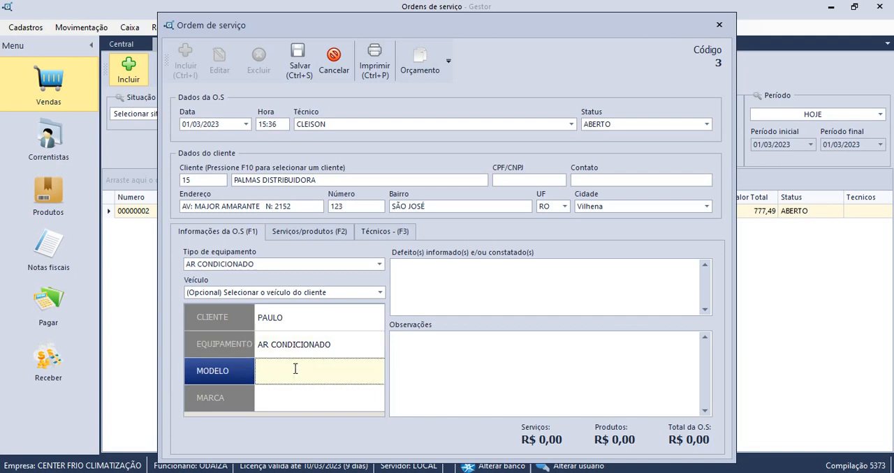
left_click(300, 402)
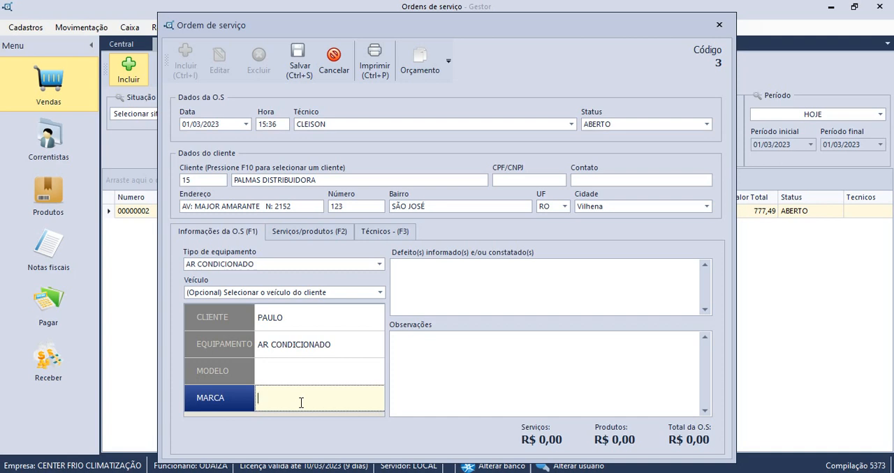
type("ELGIN")
left_click(285, 376)
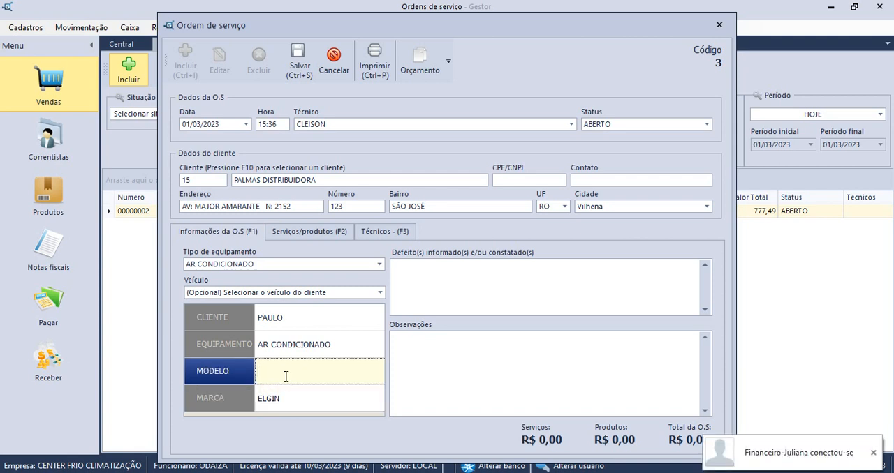
type("S1456")
left_click(431, 266)
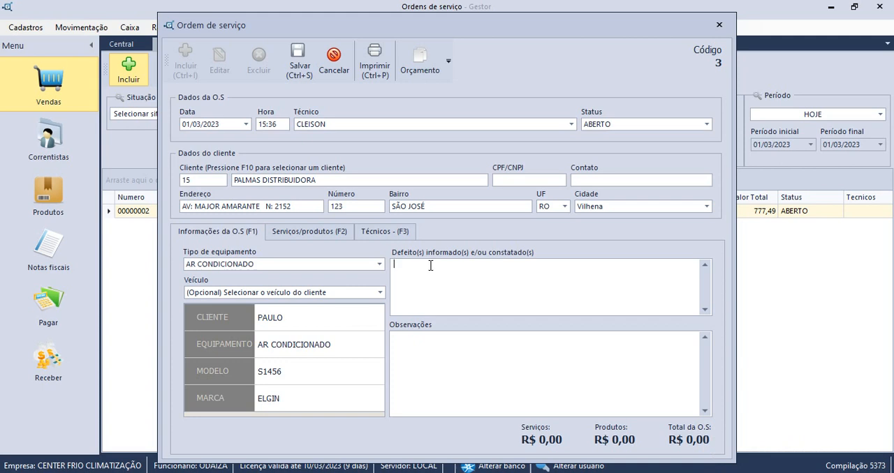
type("LIM")
left_click_drag(430, 265, 339, 266)
key("BackSpace")
Enter "LIMPEZA COMPLETA DO AR." as the observations and "NÃO POSSUI DEFEITO." as the reported defects.
left_click(423, 349)
type("LIMPEZA COMPLETA DO AR.")
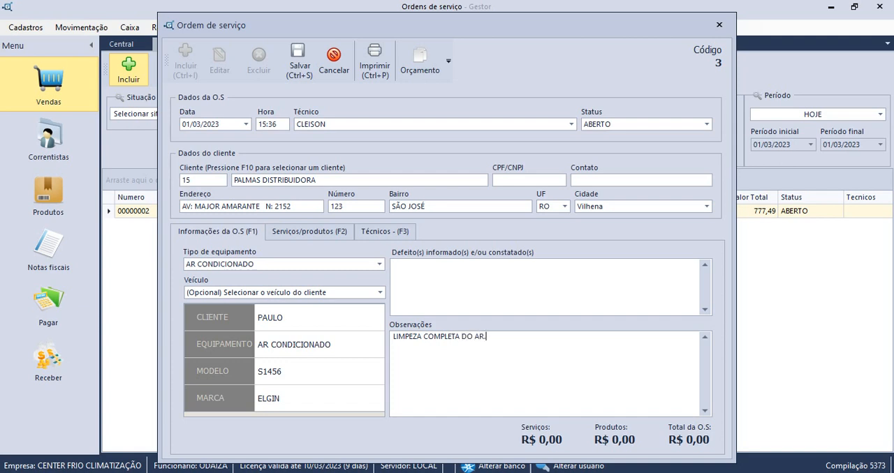
left_click(438, 268)
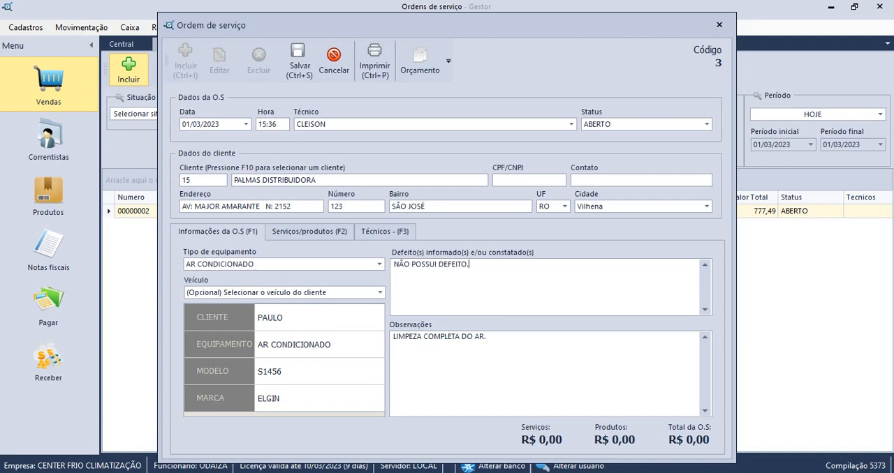
Check the order's services and products list, return to the order information and save the service order.
left_click(323, 232)
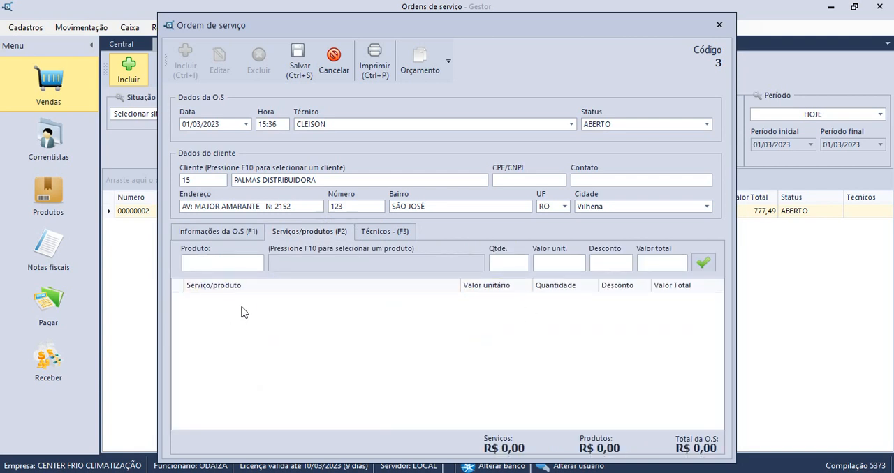
left_click(237, 230)
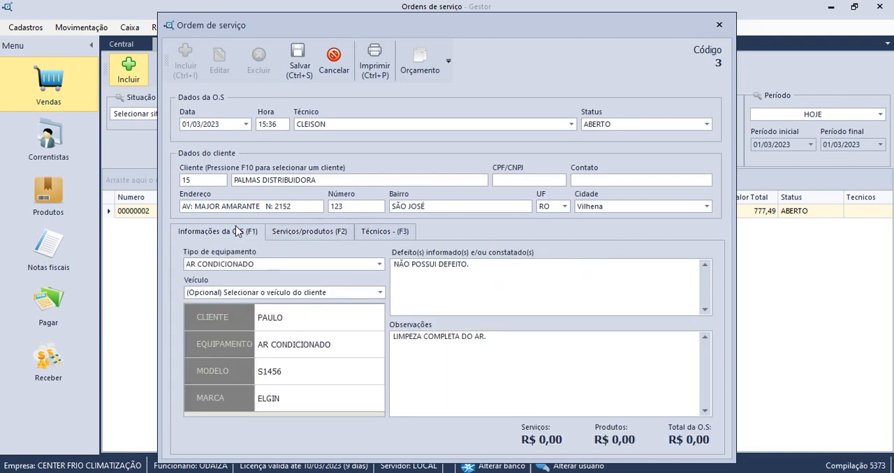
left_click(299, 65)
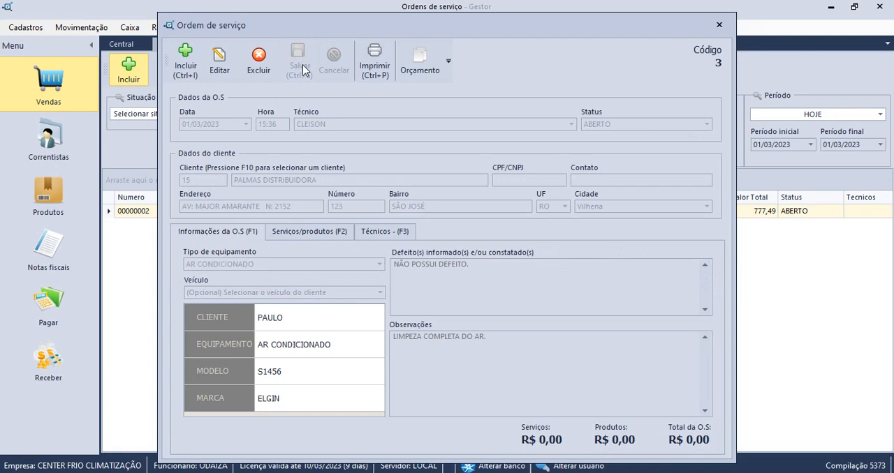
Preview the order's printout and look at the print settings without printing, closing the preview and the order.
left_click(374, 64)
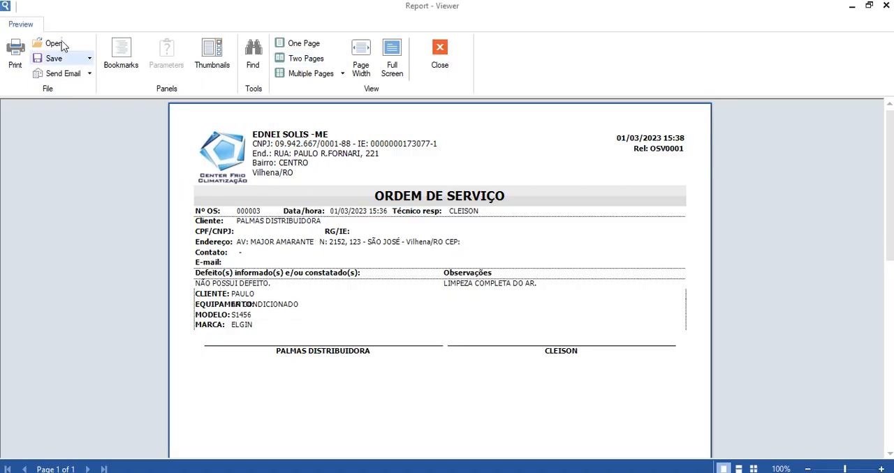
left_click(17, 54)
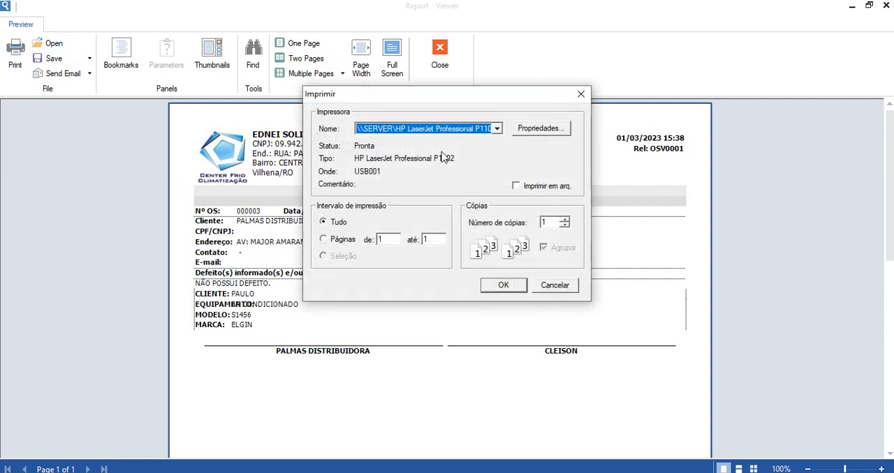
left_click(580, 95)
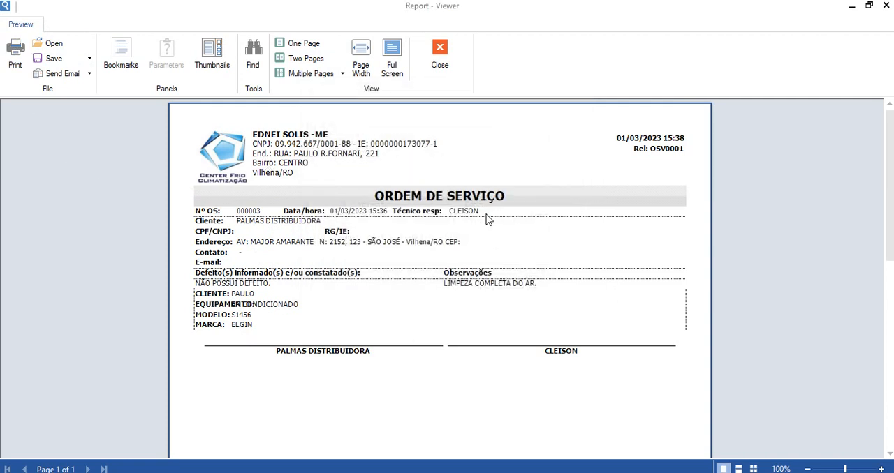
scroll(425, 293, "down", 3)
scroll(419, 314, "up", 3)
left_click(440, 63)
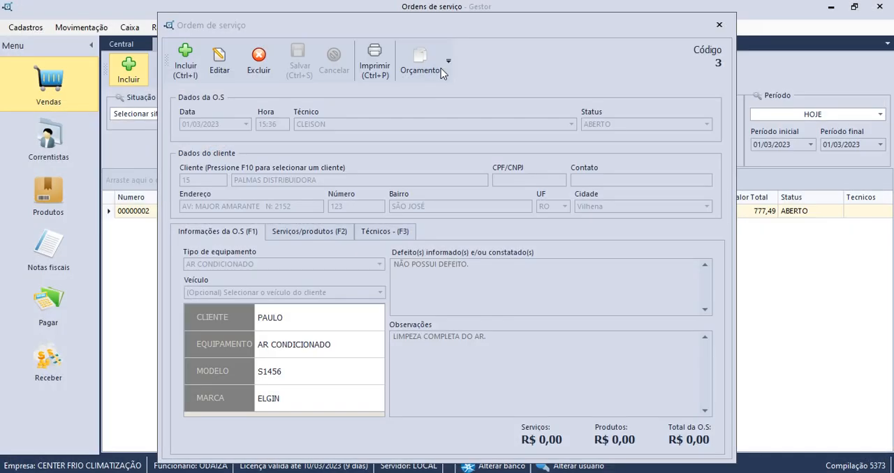
left_click(718, 24)
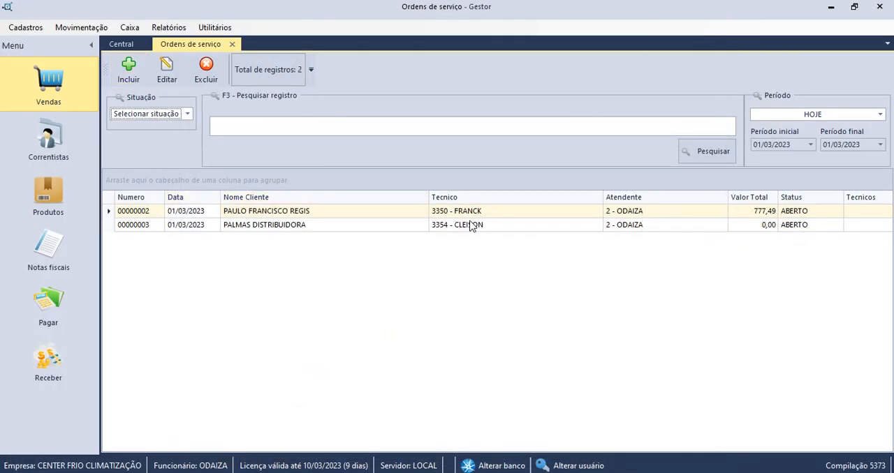
Reopen the PALMAS DISTRIBUIDORA service order and search the product list for "LIM", broadening the search to "L".
left_click(291, 225)
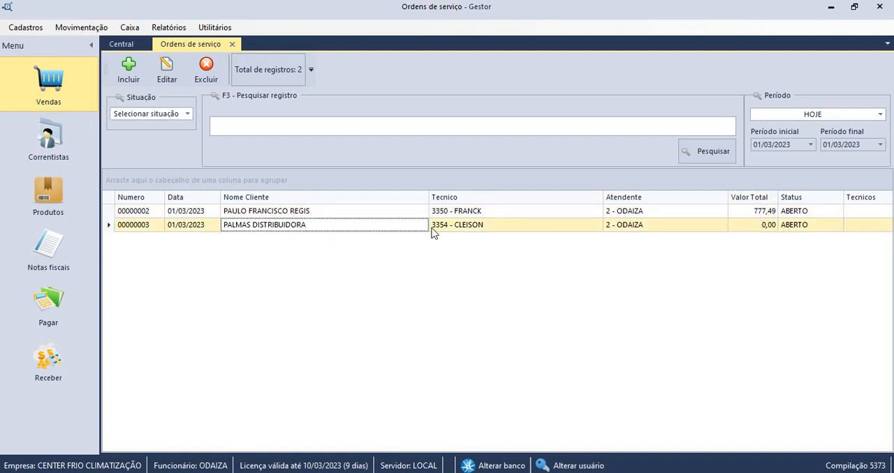
double_click(361, 224)
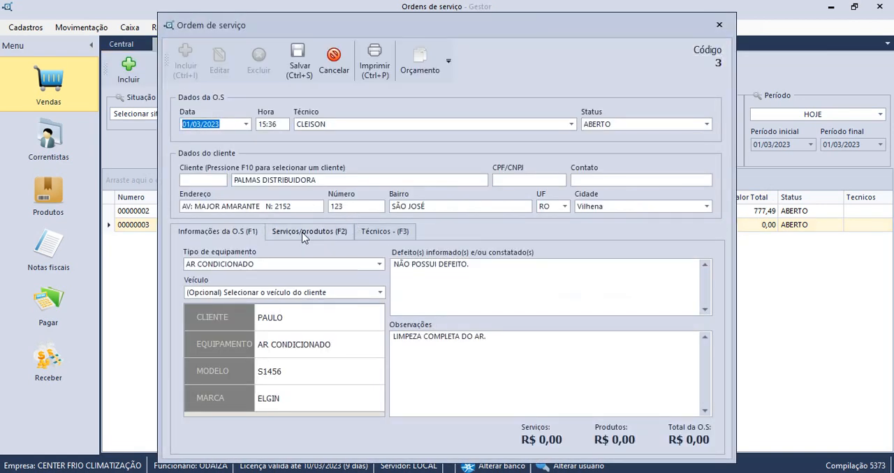
left_click(305, 236)
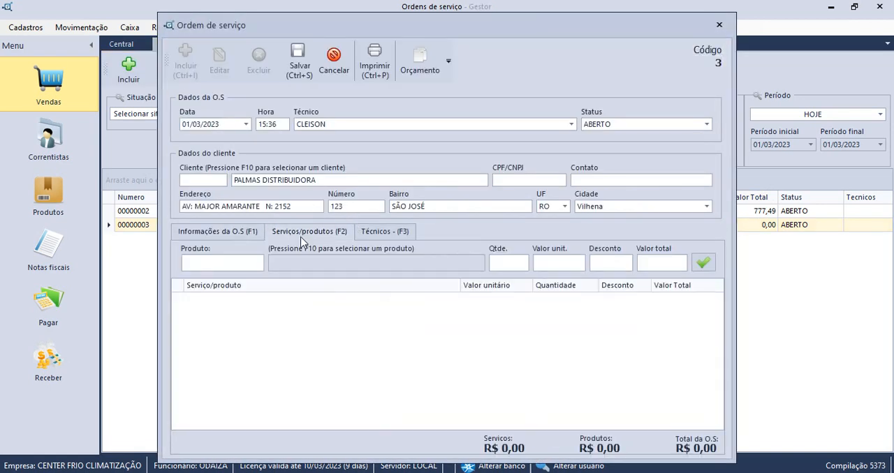
type("LIM")
key("BackSpace")
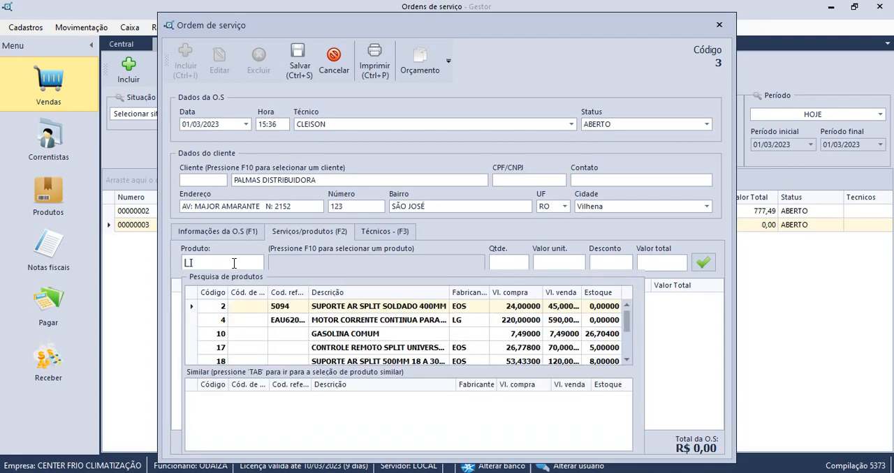
key("BackSpace")
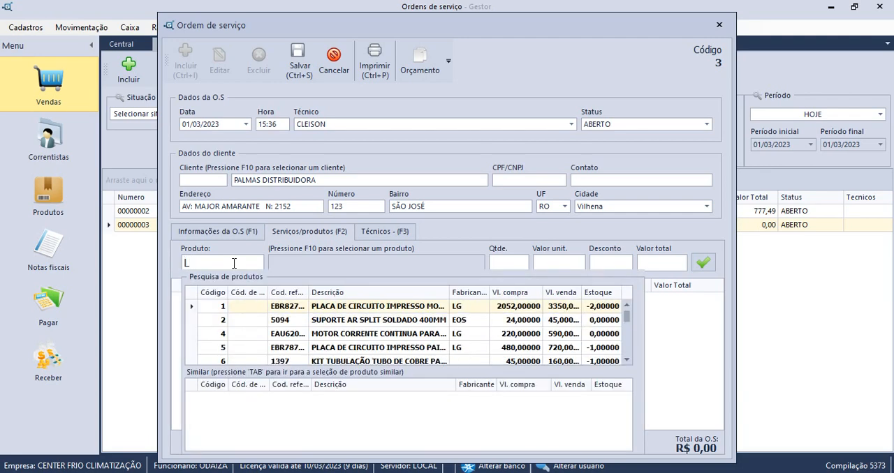
scroll(401, 351, "down", 10)
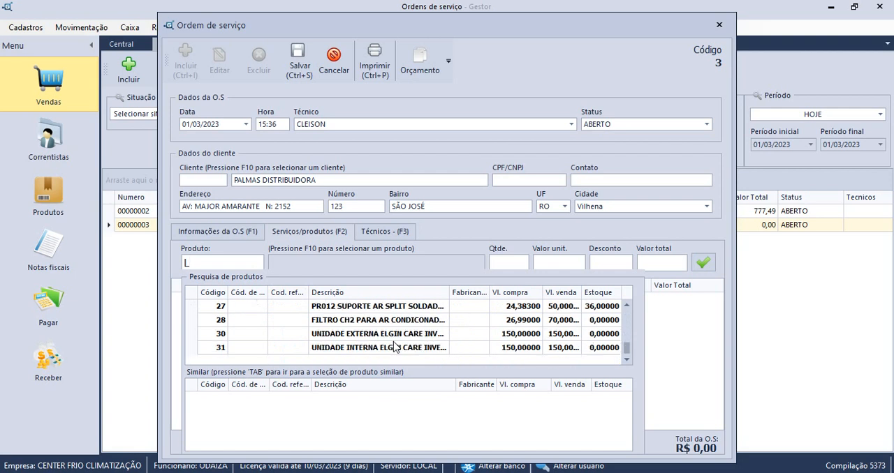
scroll(395, 347, "up", 2)
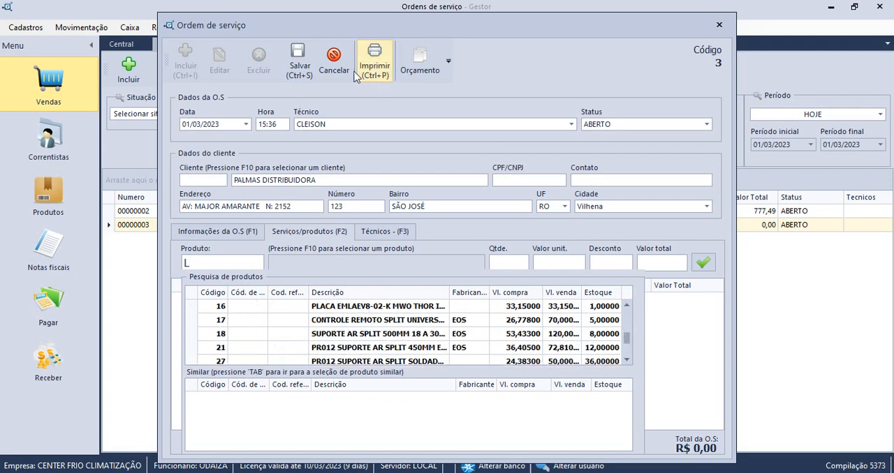
Try to save the PALMAS DISTRIBUIDORA service order and close it.
left_click(299, 62)
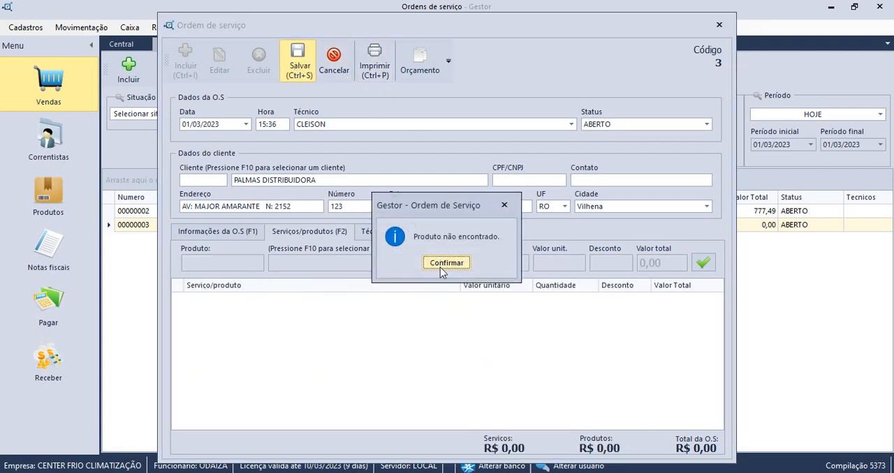
left_click(446, 263)
left_click(719, 24)
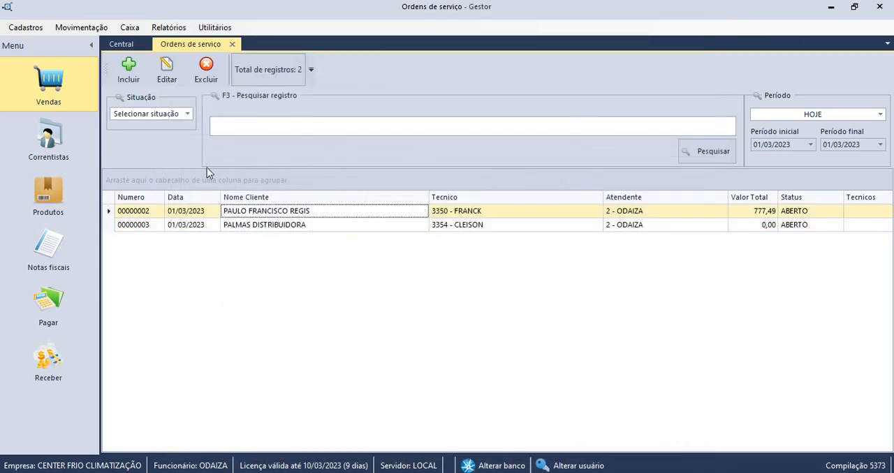
Open the UNIDADE INTERNA ELGIN CARE INVERTER 12000BTUS product from the product register and save its record.
left_click(84, 174)
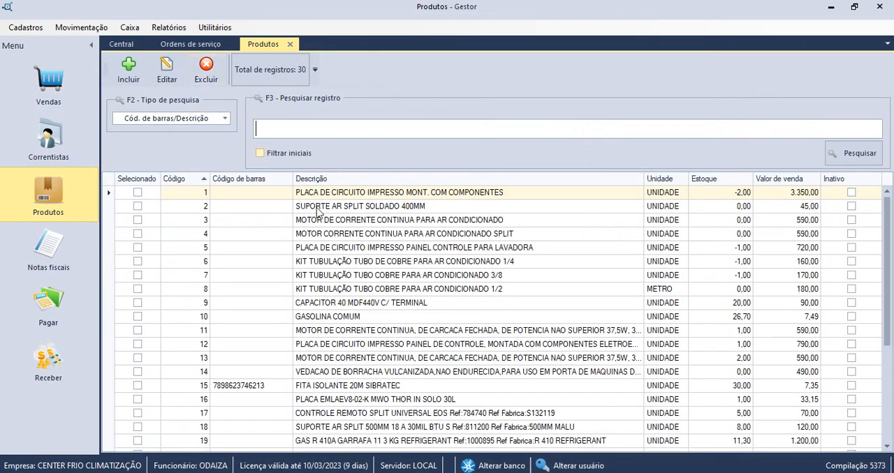
scroll(321, 238, "down", 4)
left_click(327, 442)
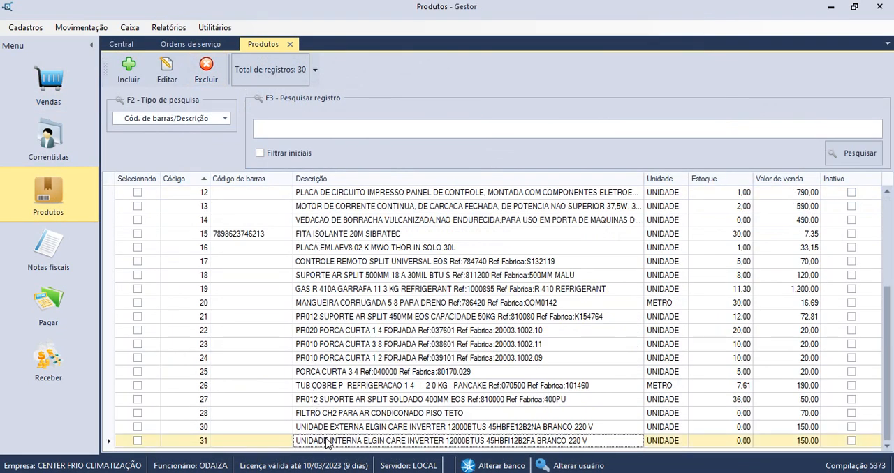
double_click(315, 442)
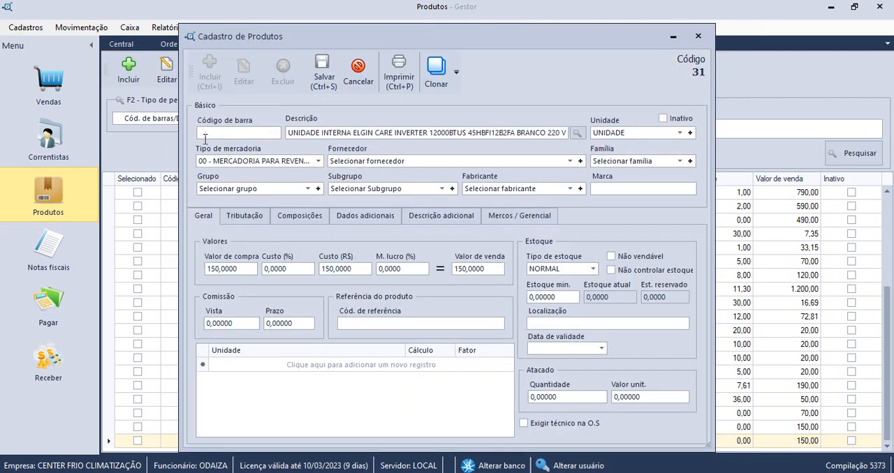
left_click(330, 91)
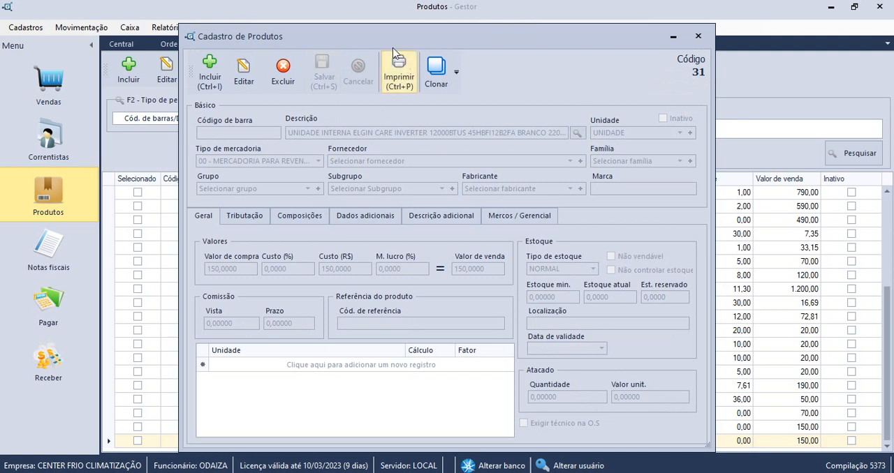
Clone the UNIDADE INTERNA ELGIN CARE INVERTER 12000BTUS product into a new product record.
left_click(434, 84)
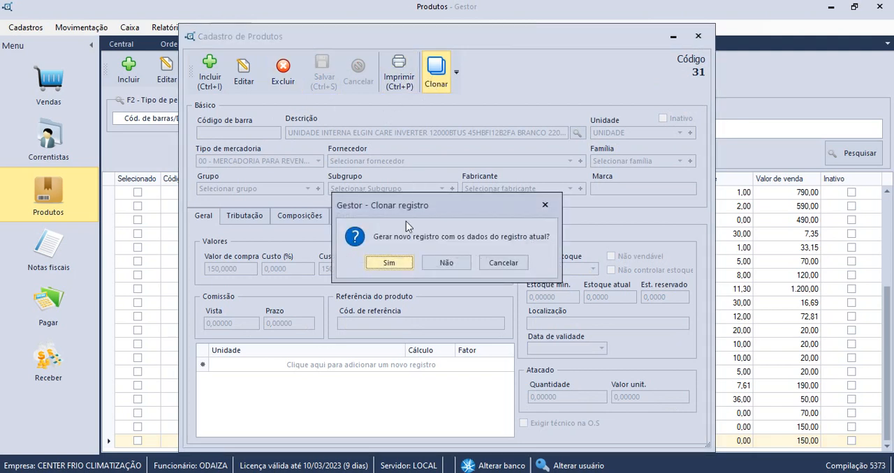
left_click(399, 264)
left_click(444, 263)
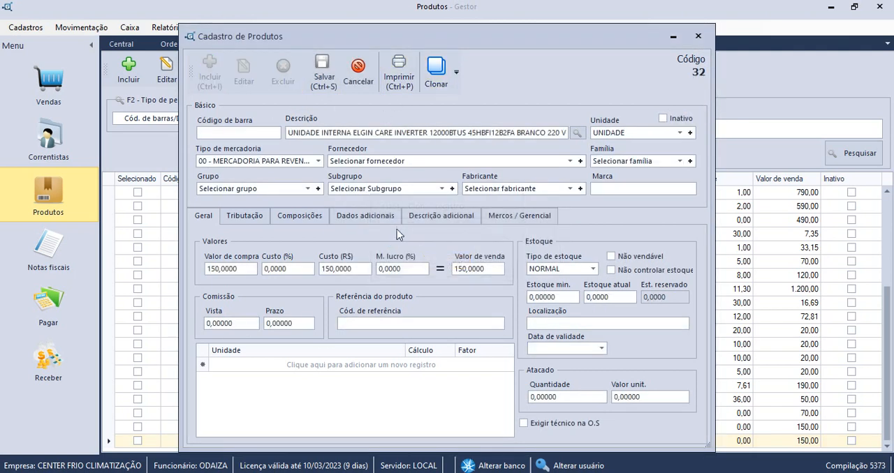
Replace the cloned product's description with "LIMPEZA DE AR CONDICIONADO".
left_click_drag(518, 133, 252, 131)
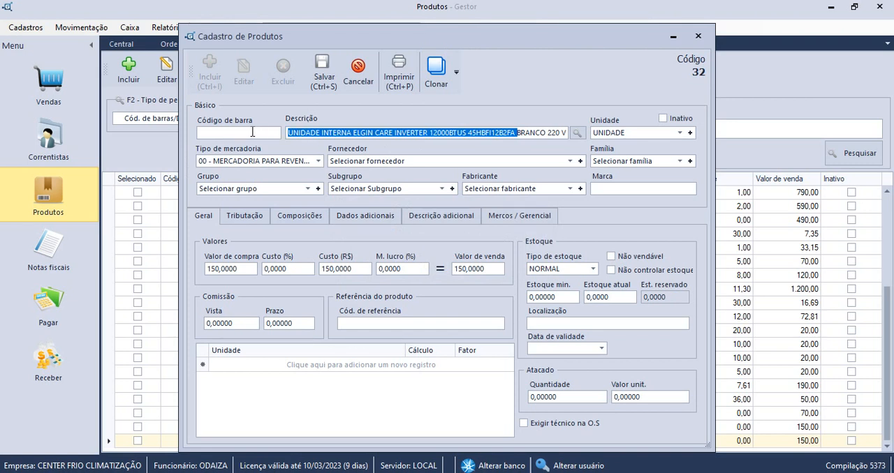
key("BackSpace")
key("Delete")
key("Delete")
key("Delete")
key("Delete")
key("Delete")
key("Delete")
key("Delete")
key("Delete")
key("Delete")
key("Delete")
key("Delete")
key("Delete")
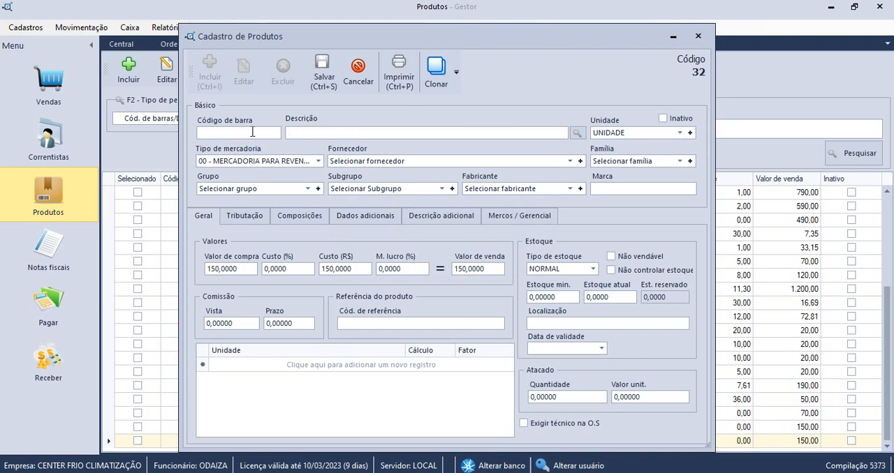
type("LIMPEZA DE AR CONDI")
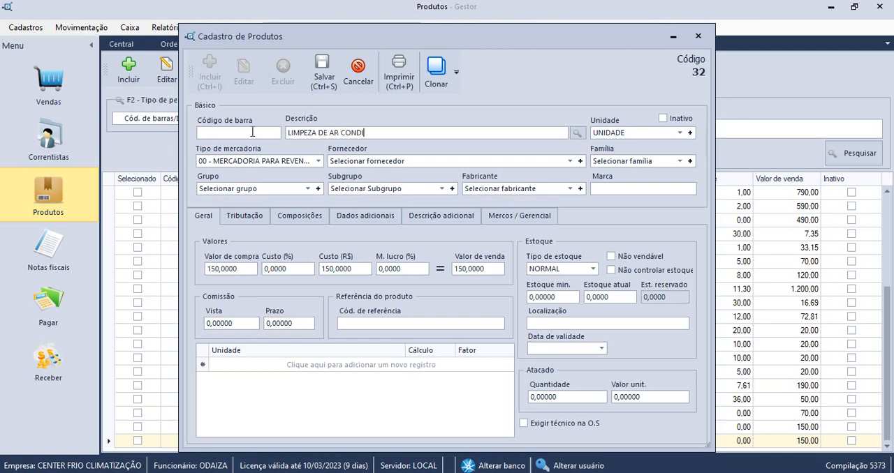
type("CIONADO")
Set the new item's purchase value to 1 and its sale value to 100, and save the record.
left_click(247, 272)
type("1")
key("Tab")
key("Tab")
key("Tab")
key("Tab")
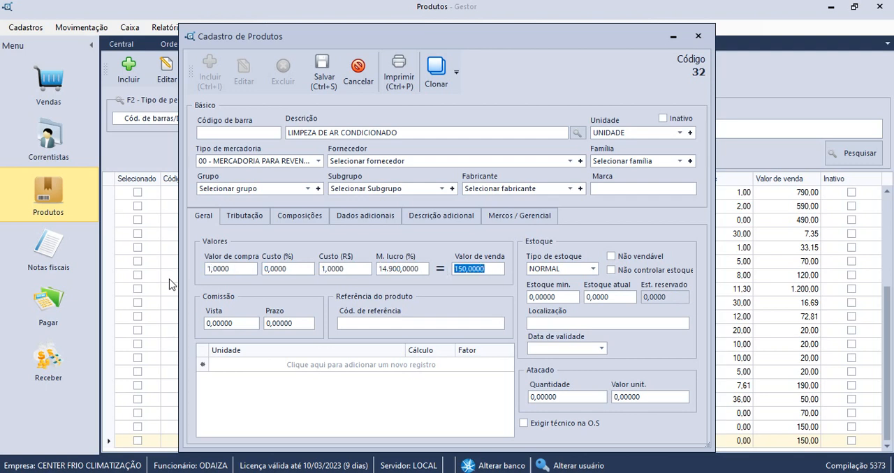
type("100")
key("Tab")
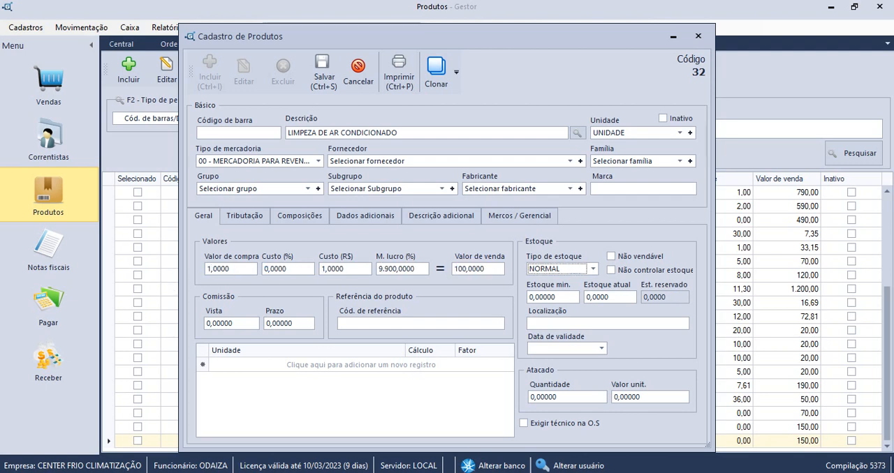
left_click(322, 71)
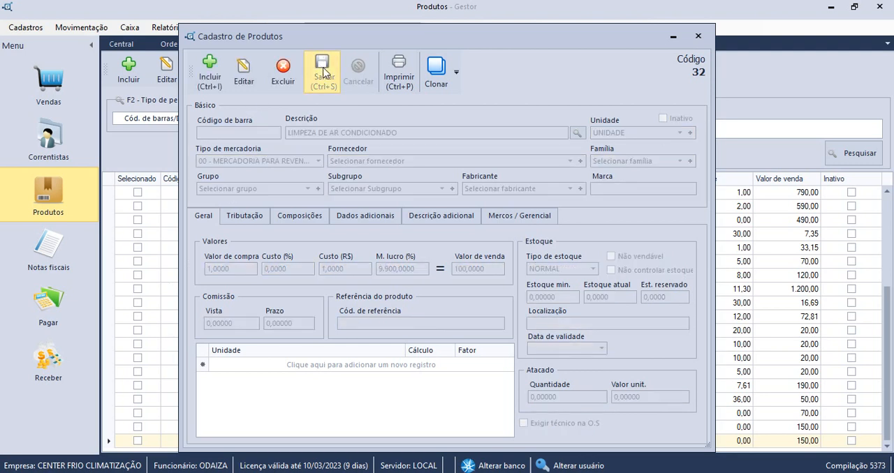
Change the LIMPEZA DE AR CONDICIONADO item's merchandise type to 09 - SERVICOS, then save and close the record.
left_click(246, 87)
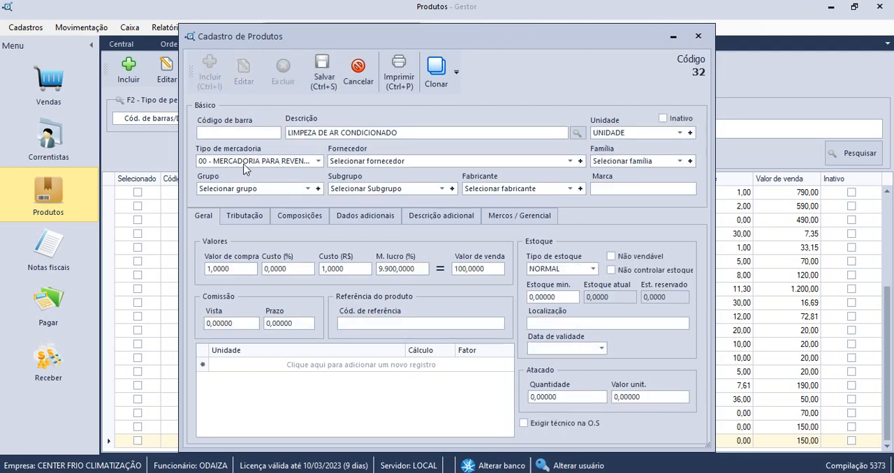
left_click(318, 160)
scroll(282, 197, "down", 2)
left_click(243, 213)
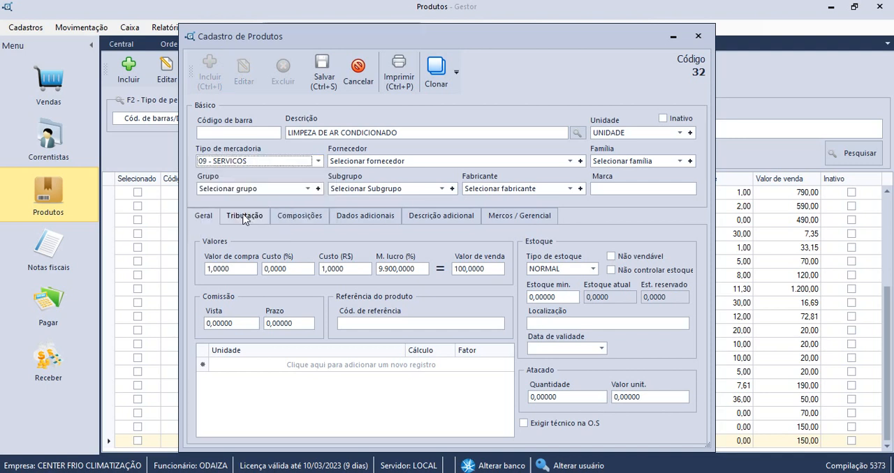
left_click(324, 75)
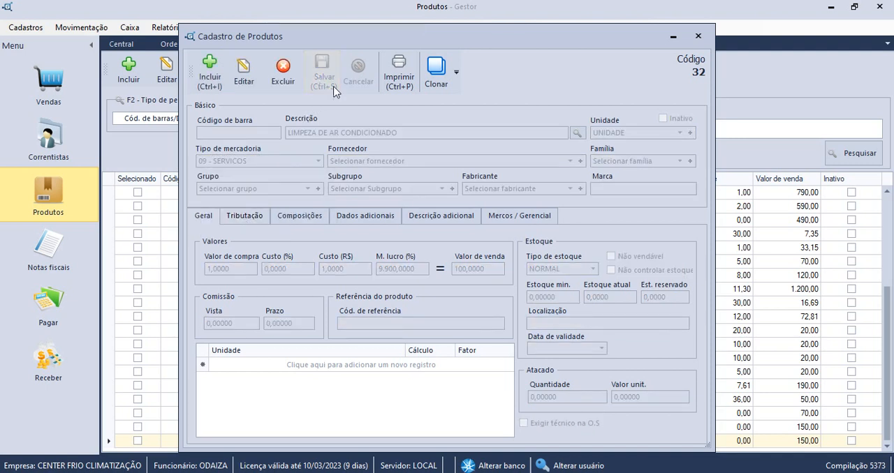
left_click(699, 36)
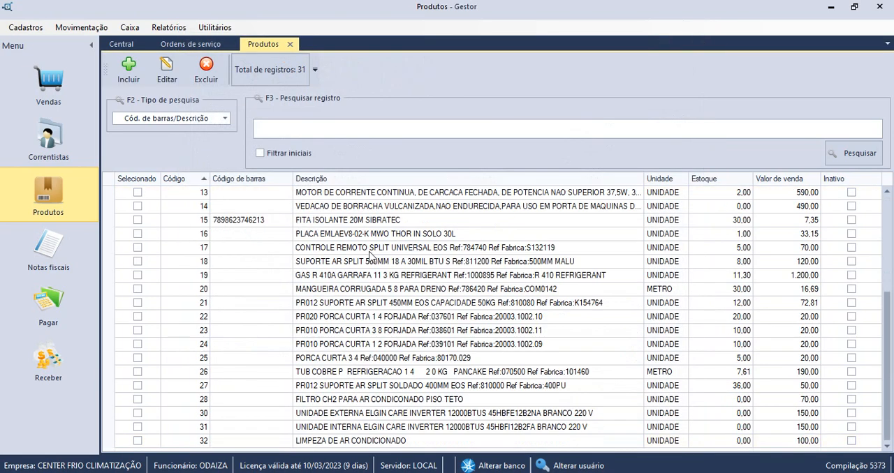
Open the PALMAS DISTRIBUIDORA service order at its list of services and products.
left_click(196, 47)
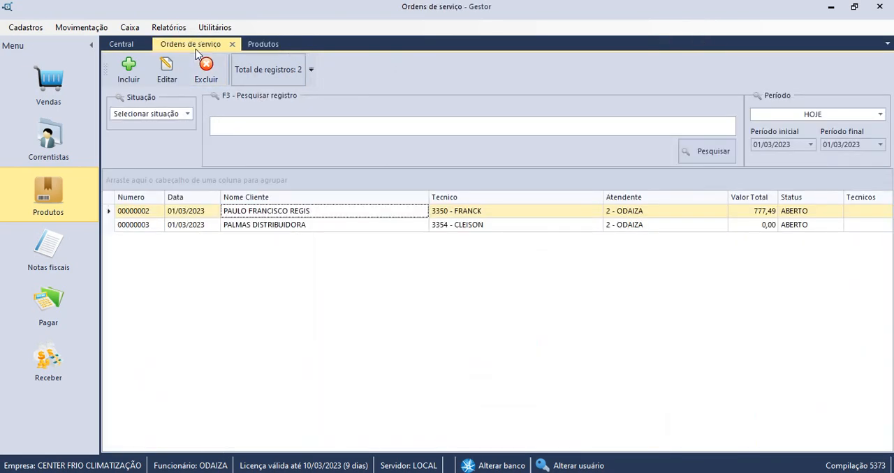
left_click(305, 229)
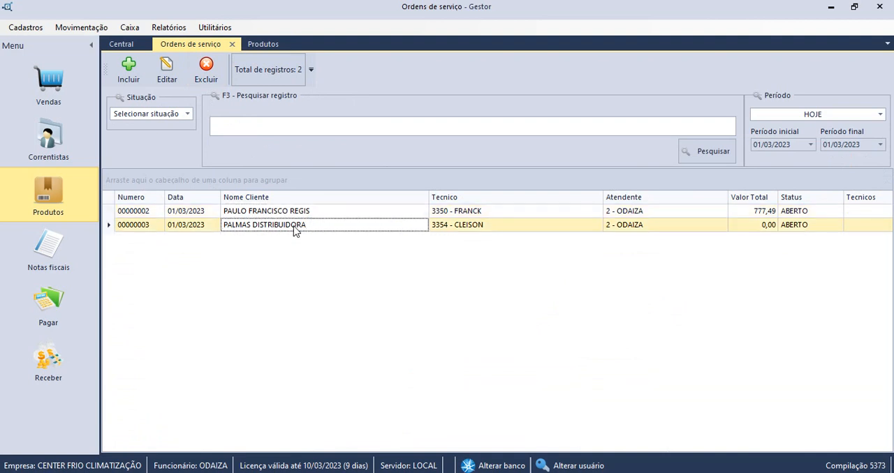
double_click(296, 231)
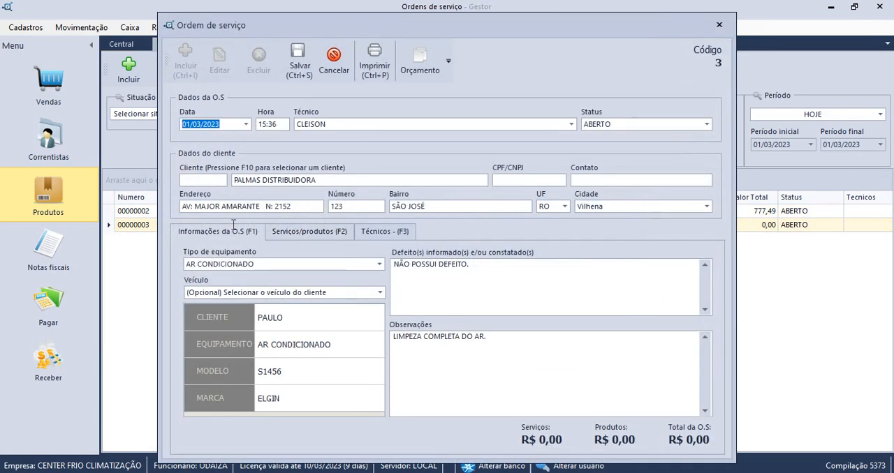
left_click(305, 234)
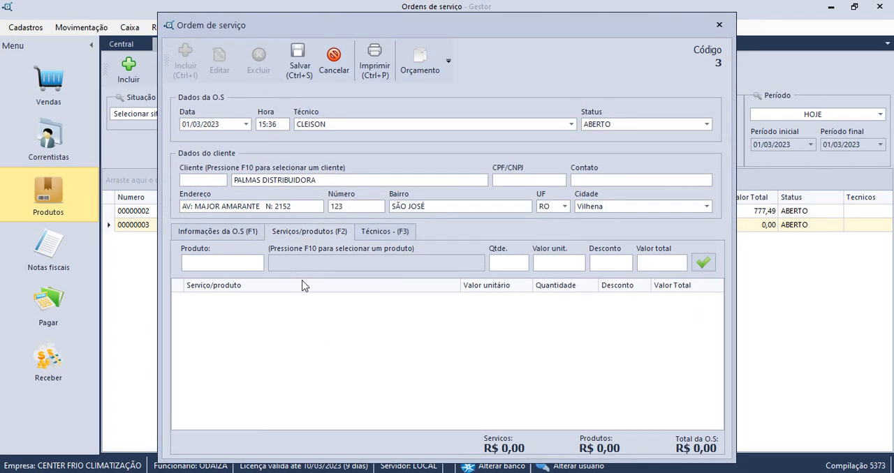
Add item 32, LIMPEZA DE AR CONDICIONADO, to the order with quantity 2 and a discount of 10.
left_click(242, 268)
type("32")
key("Return")
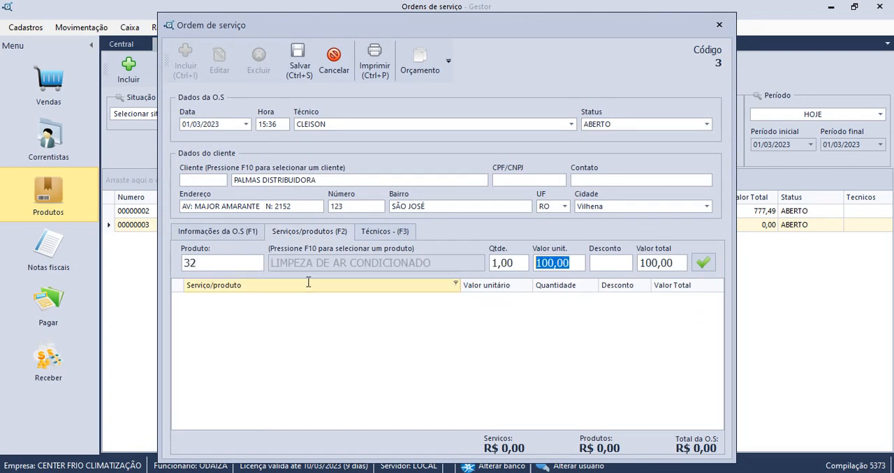
left_click_drag(519, 264, 460, 261)
type("2")
key("Return")
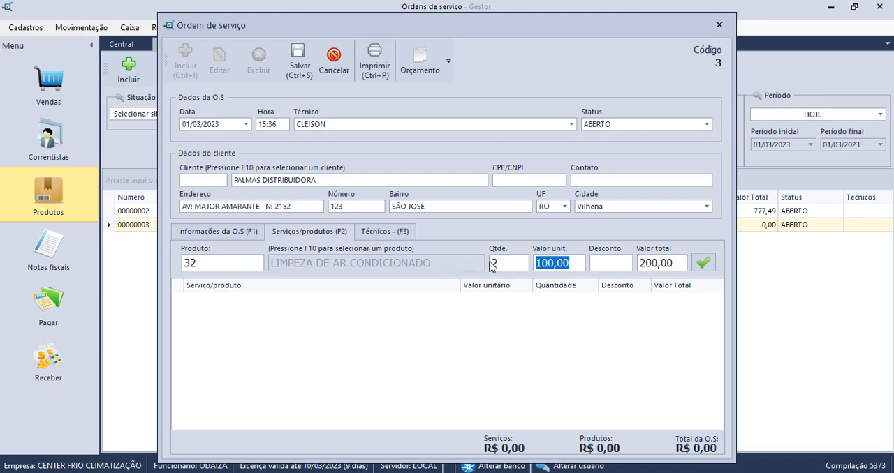
left_click(608, 264)
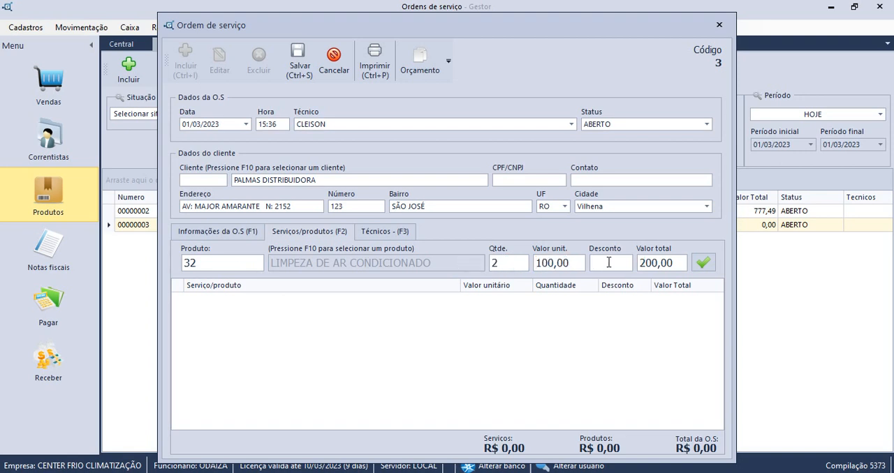
type("10")
key("Tab")
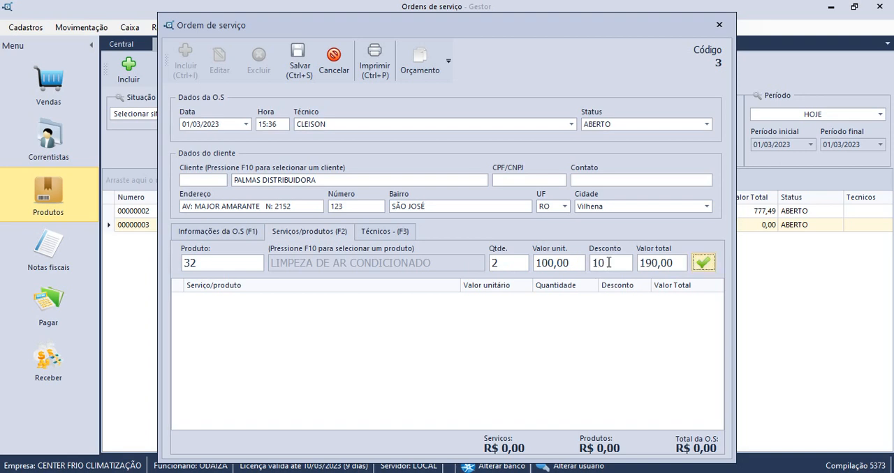
key("Return")
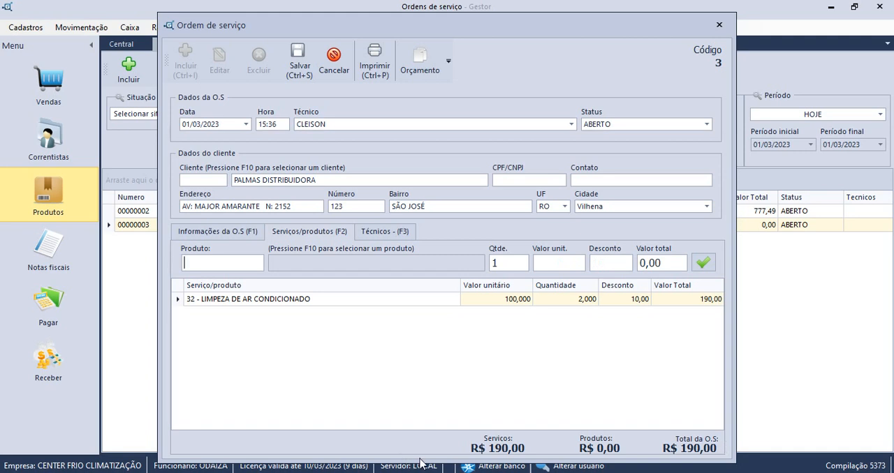
Save the PALMAS DISTRIBUIDORA service order and preview its printout, closing the preview.
left_click(299, 61)
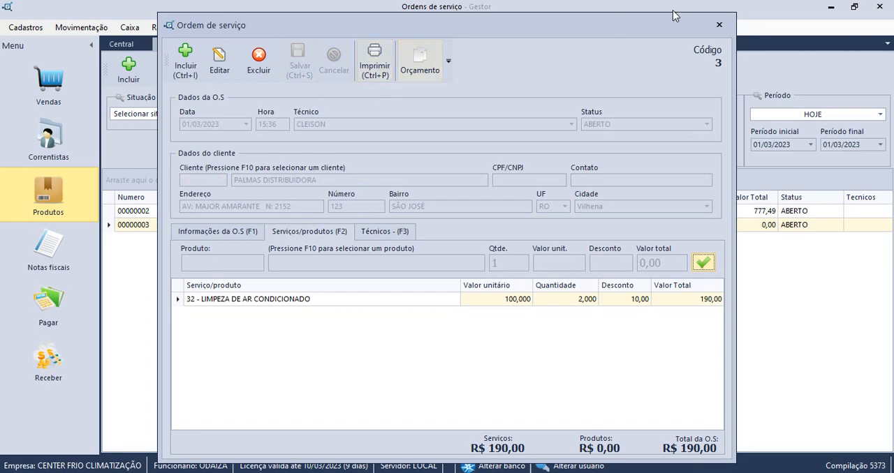
left_click(375, 57)
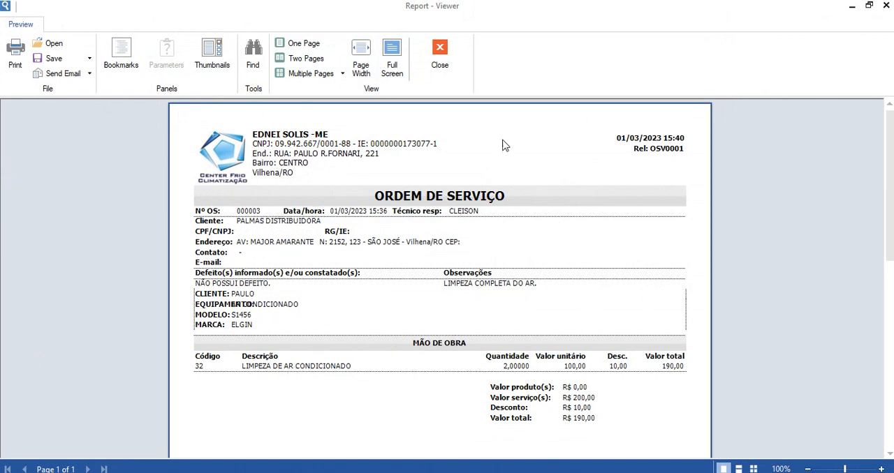
left_click(457, 67)
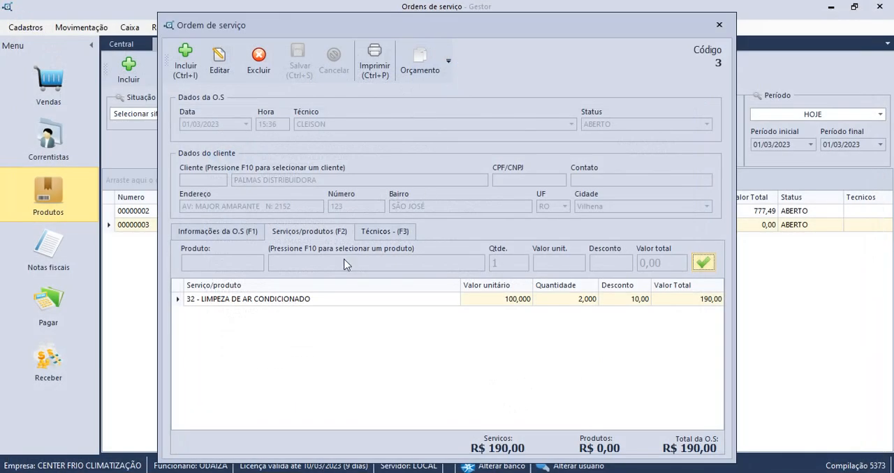
Edit the order to add product 8, KIT TUBULAÇÃO TUBO COBRE PARA AR CONDICIONADO 1/2, and save it.
left_click(220, 62)
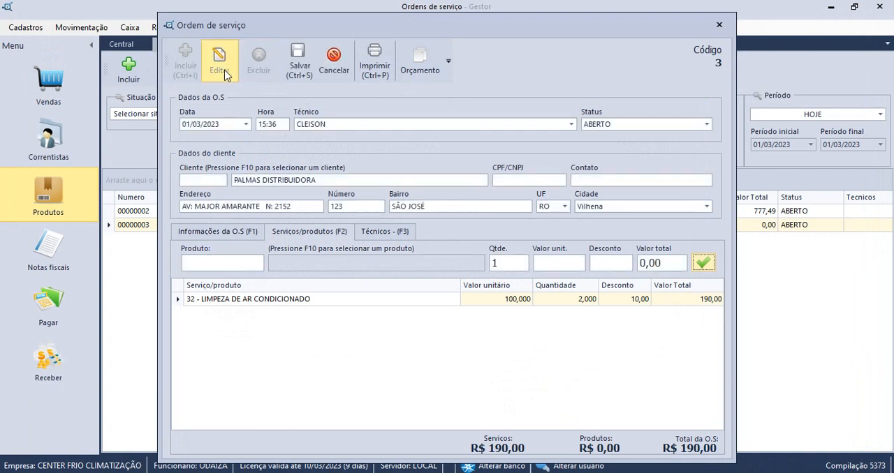
left_click(240, 265)
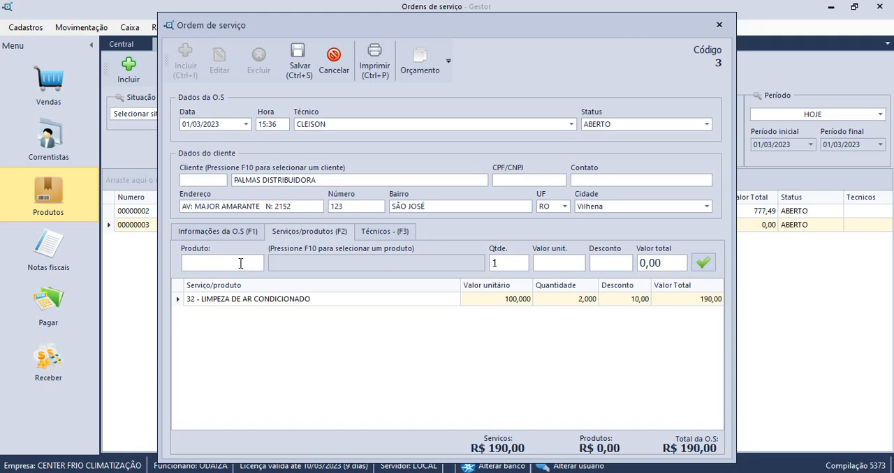
type("8")
key("Return")
key("Return")
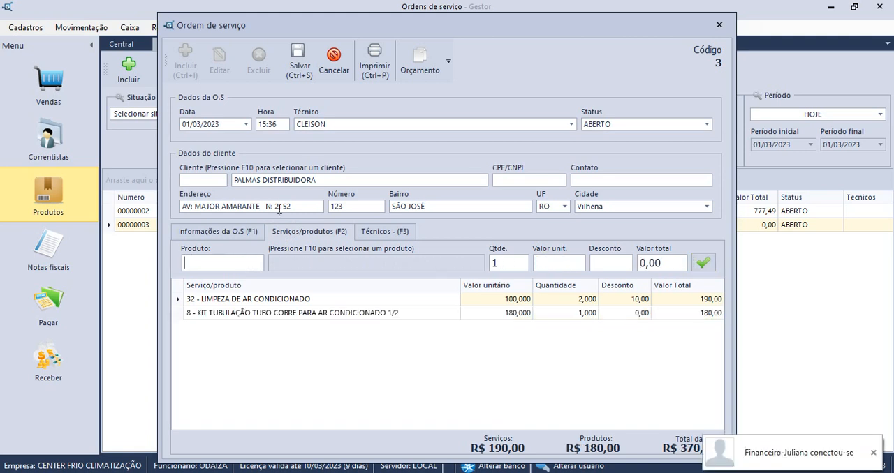
left_click(298, 64)
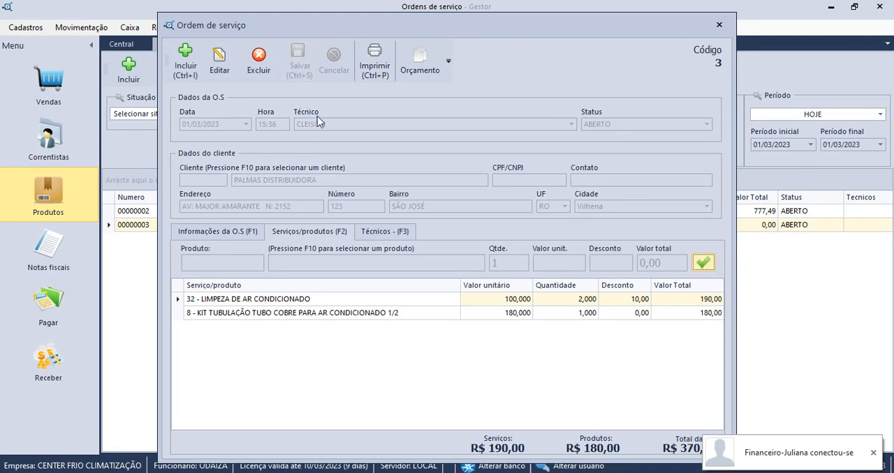
Preview the order's printout and examine its parts, labour and totals sections, then close the preview and the order.
left_click(373, 66)
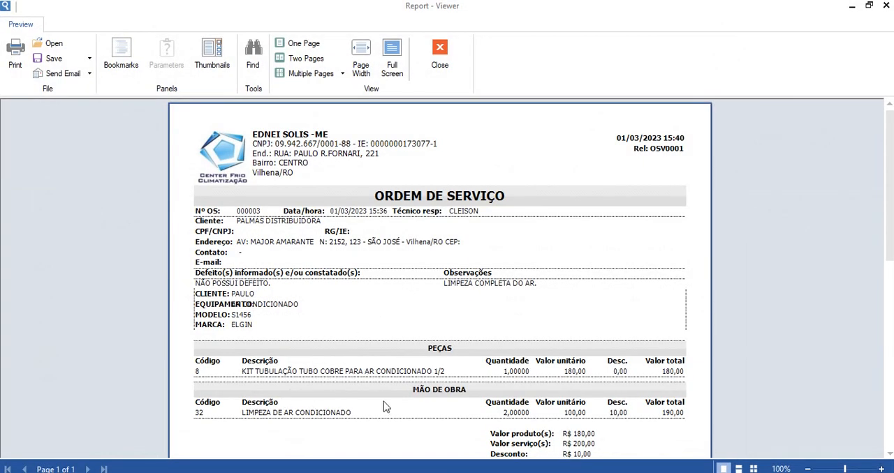
scroll(385, 407, "down", 2)
scroll(383, 406, "up", 1)
scroll(383, 401, "up", 1)
scroll(382, 395, "down", 3)
scroll(382, 395, "down", 2)
scroll(380, 393, "up", 5)
scroll(309, 186, "down", 3)
scroll(311, 190, "up", 4)
left_click(444, 55)
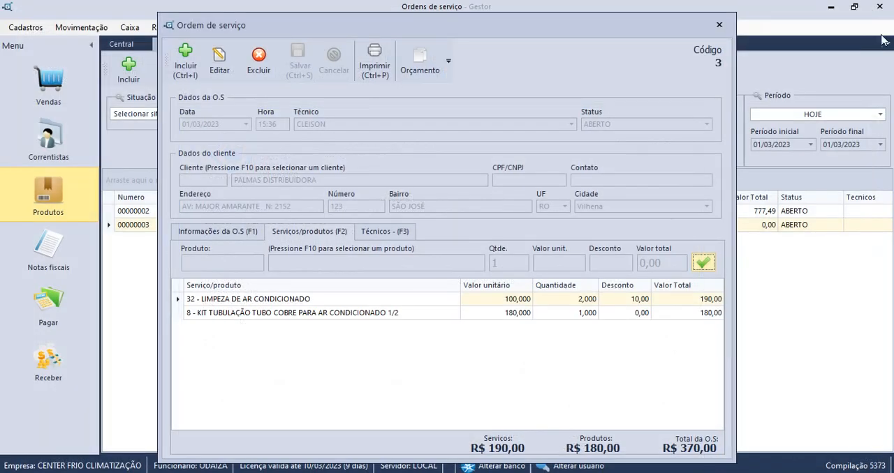
left_click(728, 24)
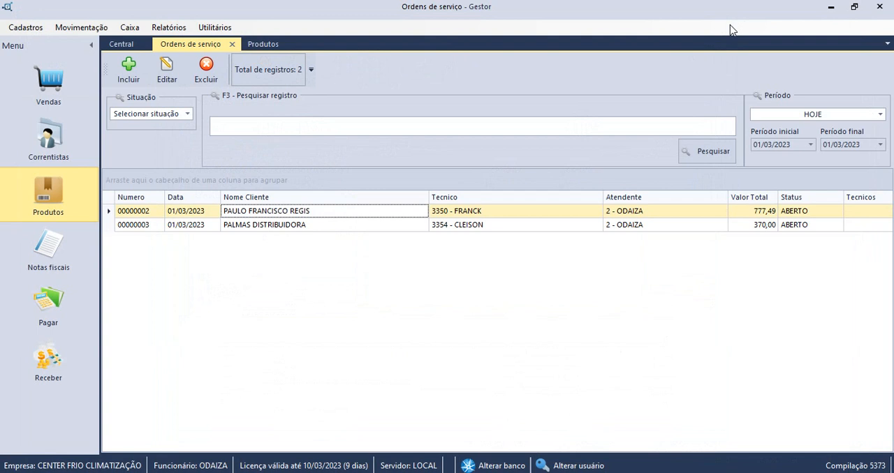
Generate a quote from the PALMAS DISTRIBUIDORA service order and invoice it with a DINHEIRO payment of 370,00.
double_click(300, 230)
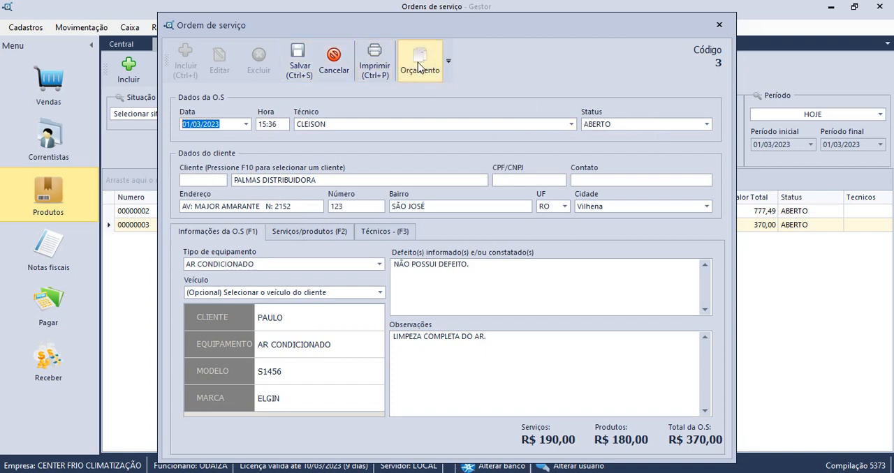
left_click(420, 66)
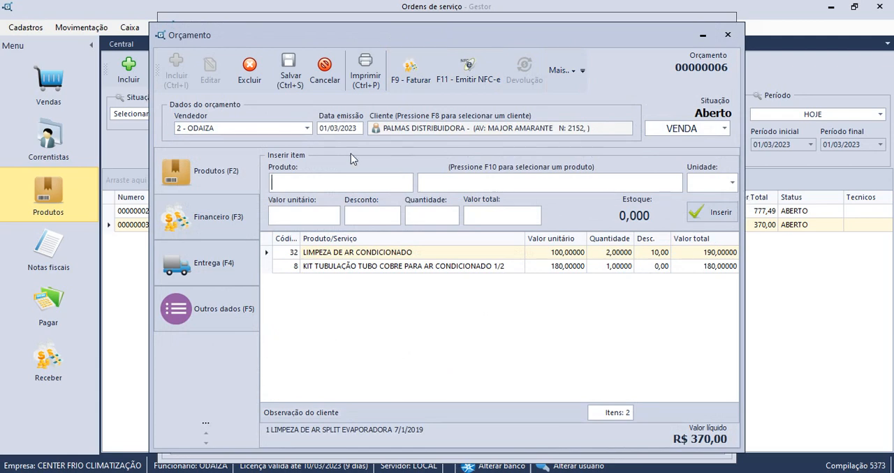
left_click(408, 81)
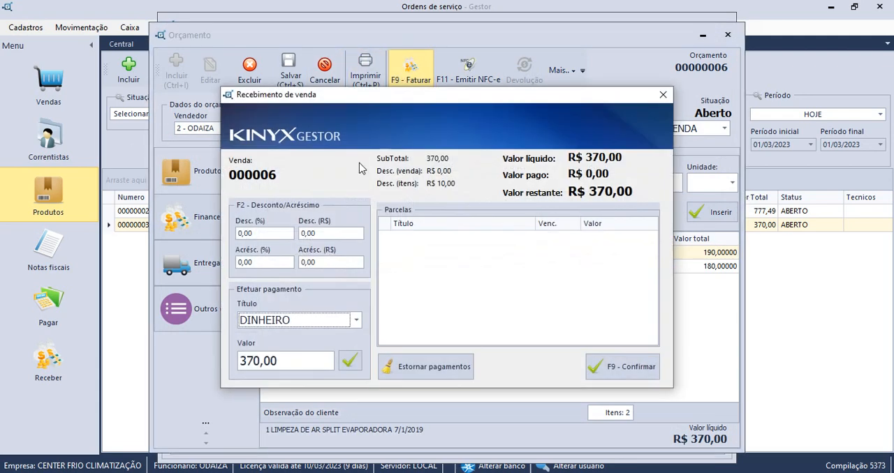
left_click(349, 366)
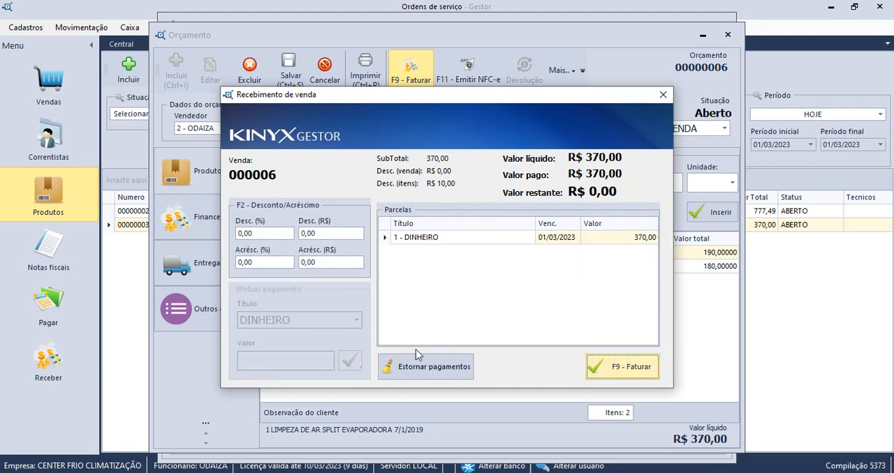
left_click(607, 365)
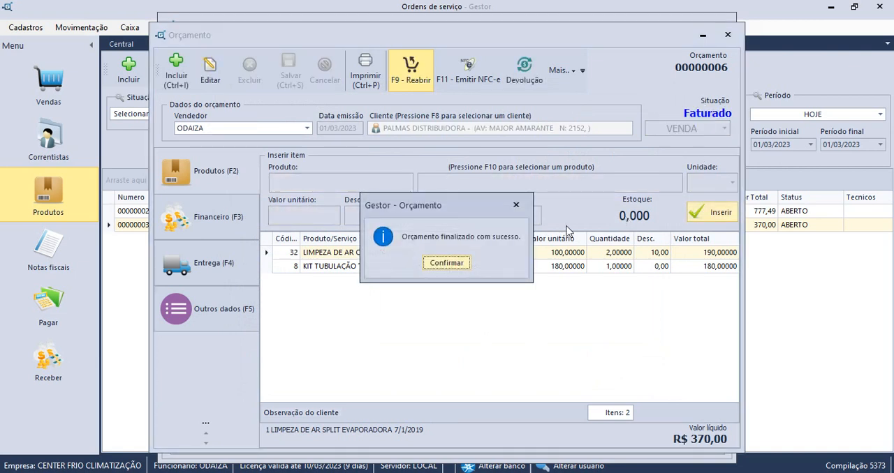
left_click(448, 264)
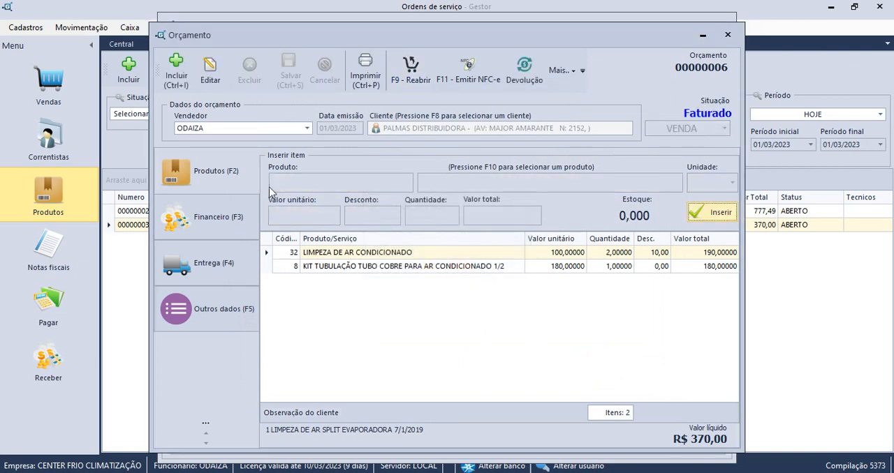
Close the invoiced quote and its service order, saving the changes.
left_click(731, 37)
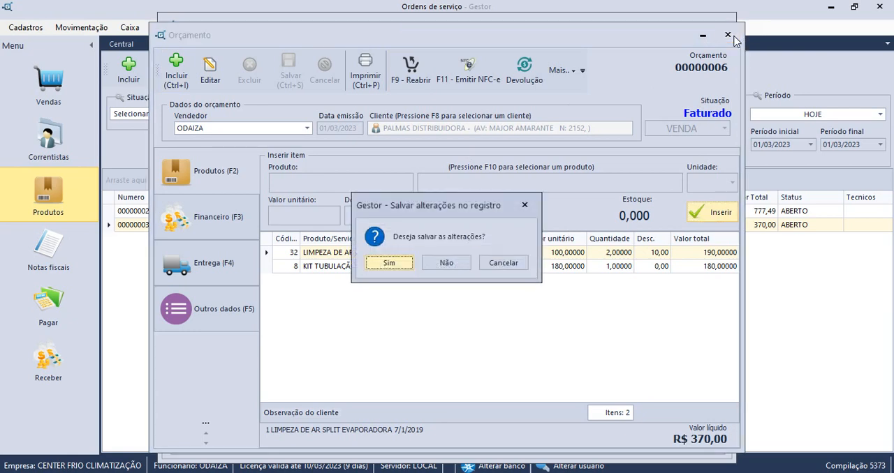
left_click(399, 262)
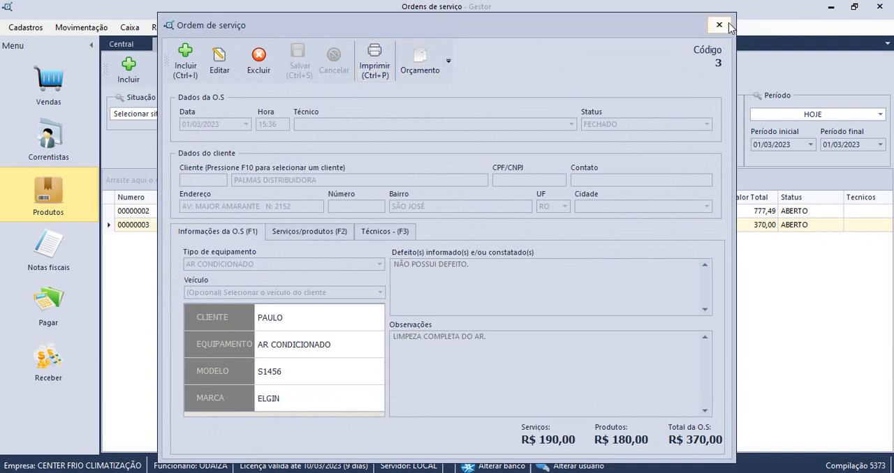
left_click(720, 25)
left_click(385, 265)
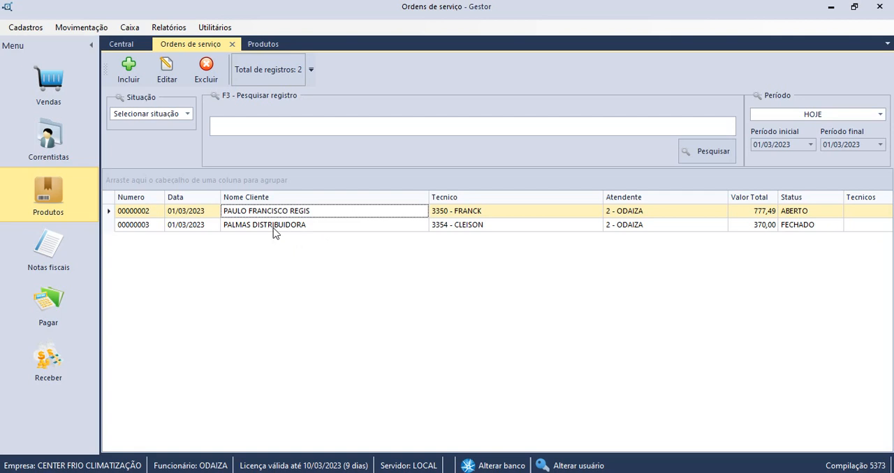
Include invoiced records in the sales quotes list and open the PALMAS DISTRIBUIDORA quote.
left_click(73, 97)
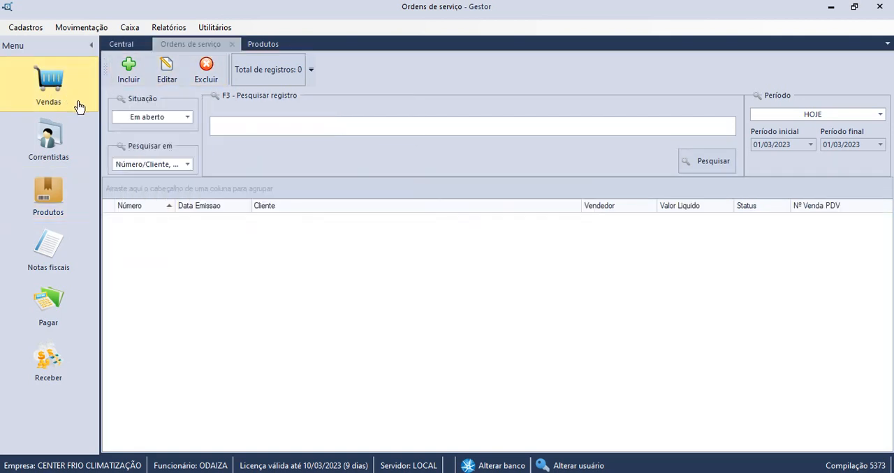
left_click(187, 117)
left_click(180, 130)
left_click(166, 226)
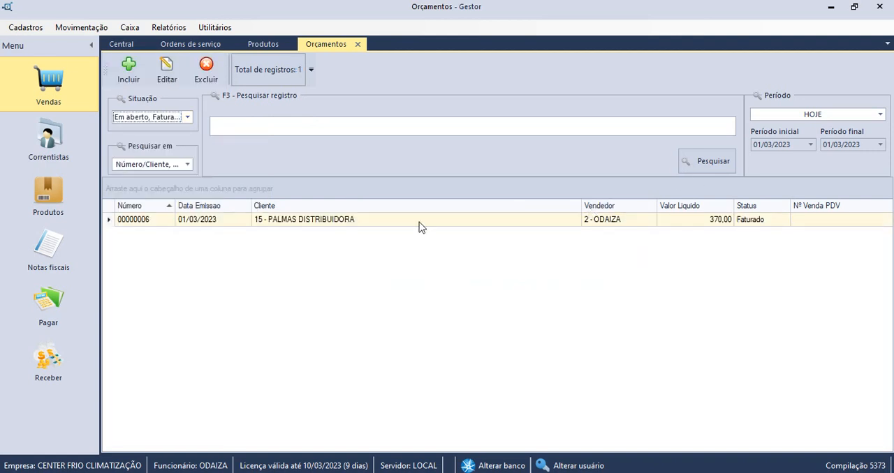
left_click(419, 222)
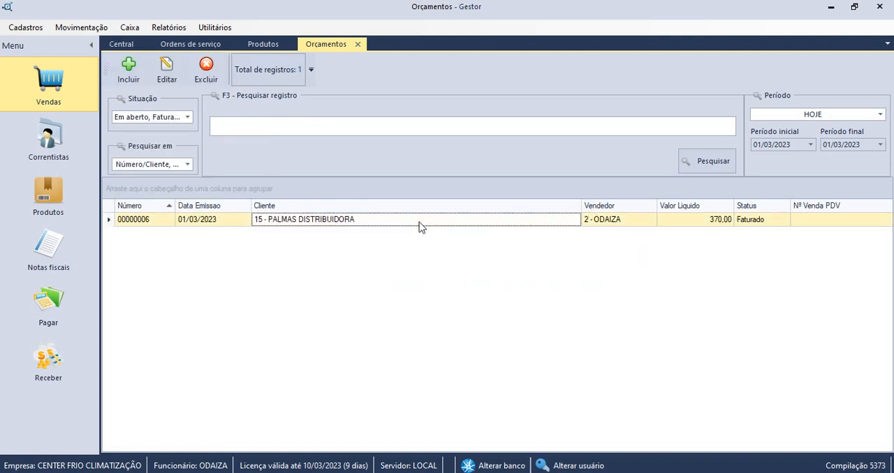
double_click(371, 223)
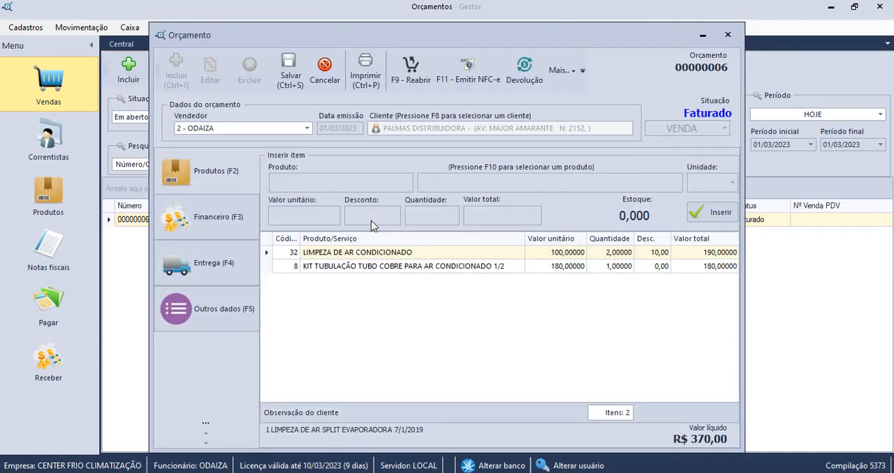
Generate an NF-e from the quote, check the recipient's tax ID, street number and postal code fields, and save the invoice.
left_click(560, 85)
left_click(578, 130)
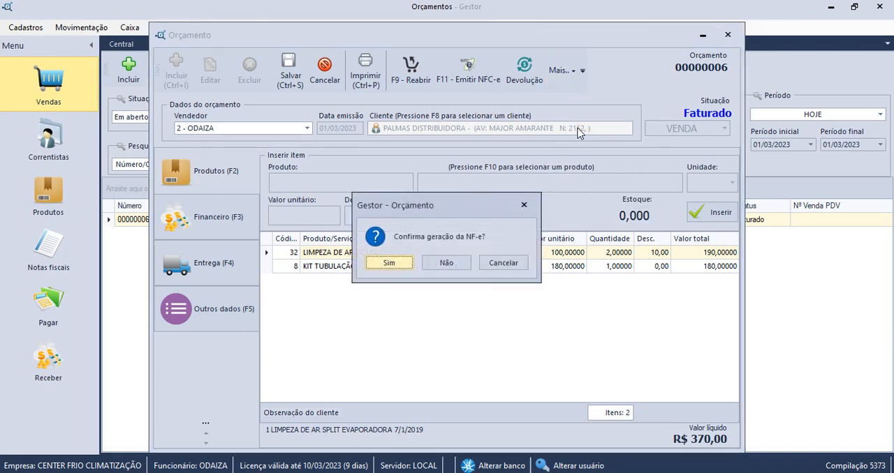
left_click(386, 267)
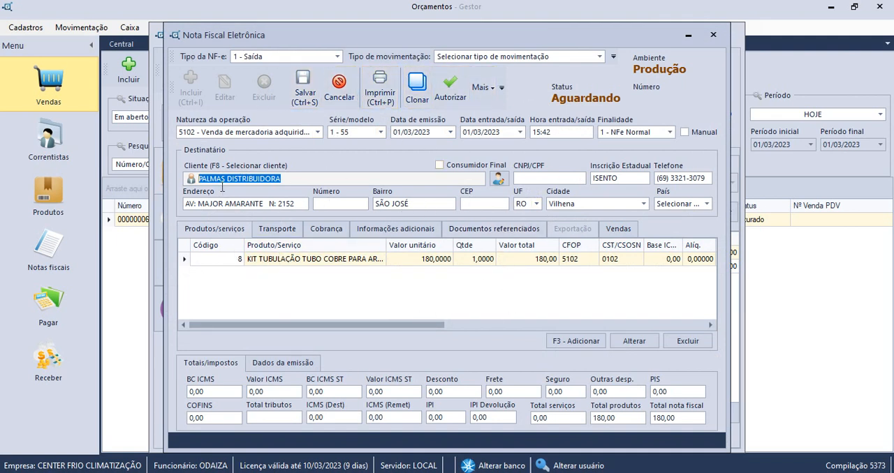
left_click(546, 178)
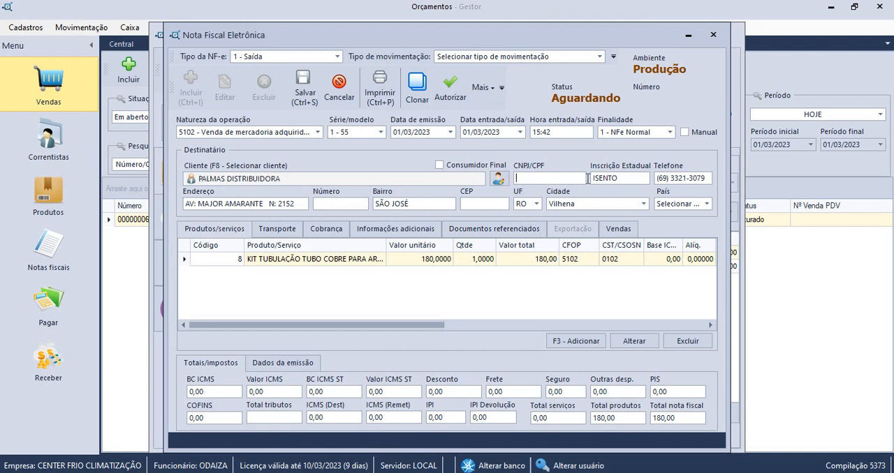
left_click(489, 204)
left_click(327, 204)
left_click(491, 207)
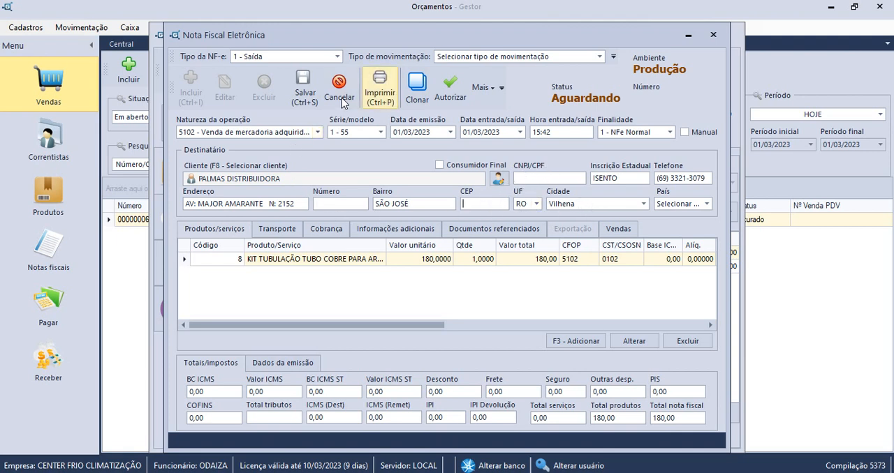
left_click(304, 87)
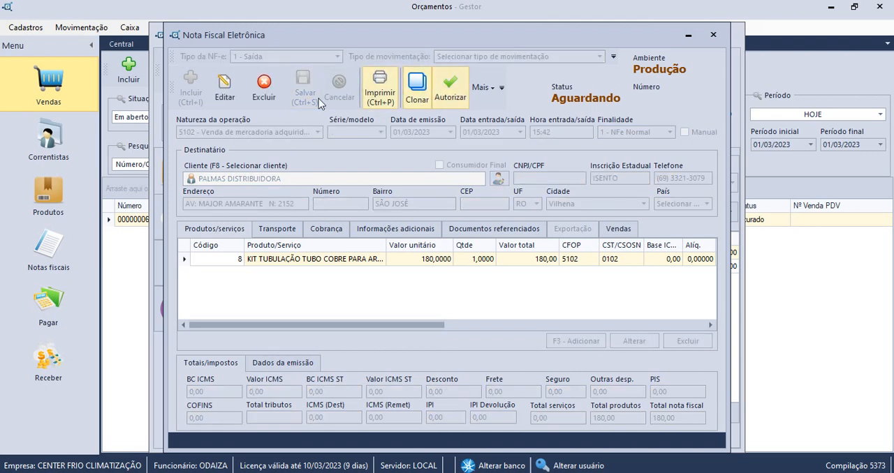
Preview the NF-e printout and examine its recipient, tax and product sections, then close the preview.
left_click(380, 96)
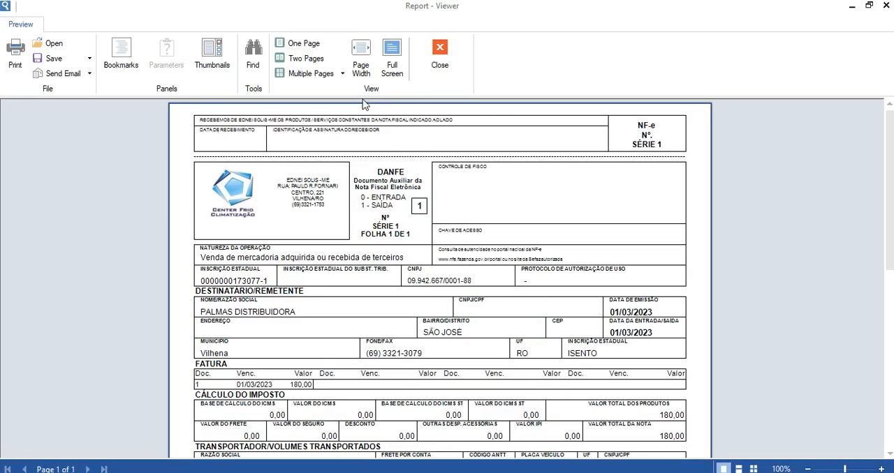
scroll(398, 224, "down", 5)
scroll(429, 257, "up", 5)
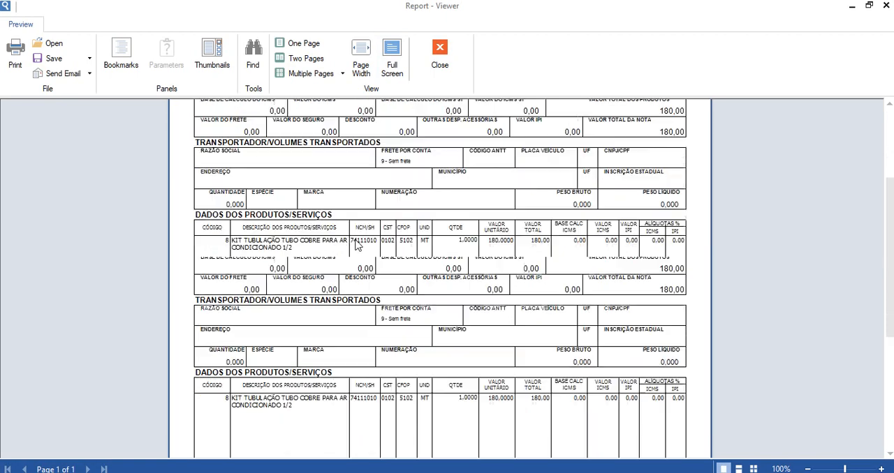
left_click(435, 70)
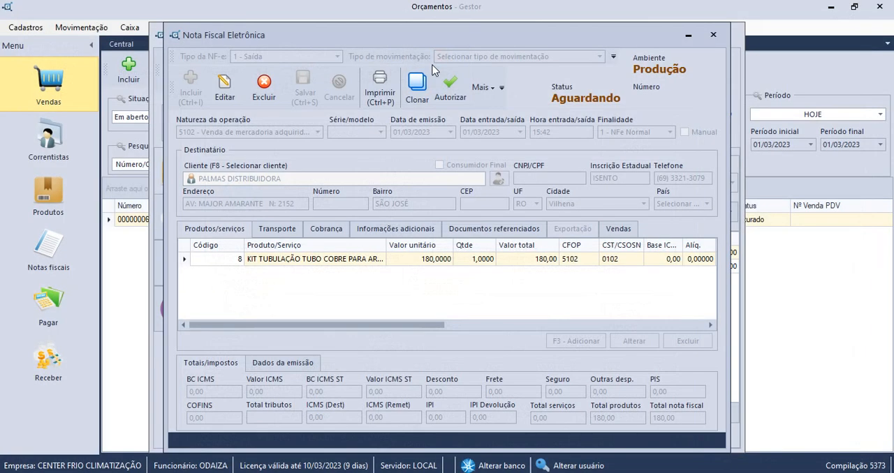
Close the NF-e and the quote, and reopen the quote briefly to review its items.
left_click(716, 34)
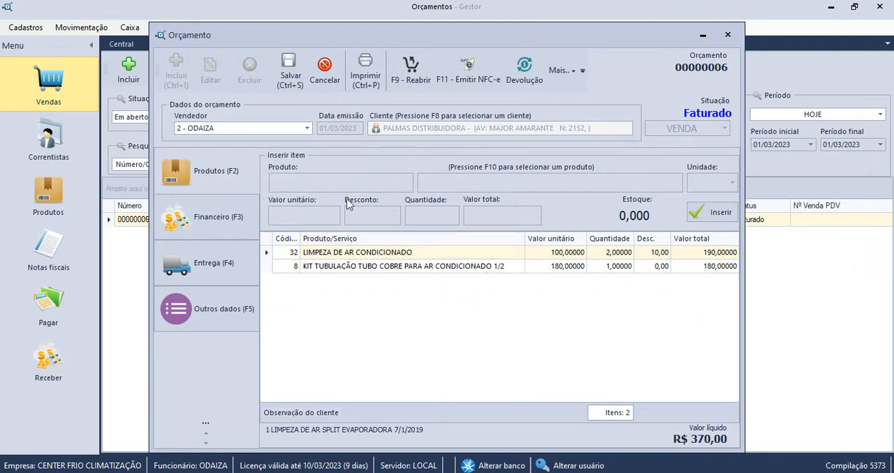
left_click(732, 36)
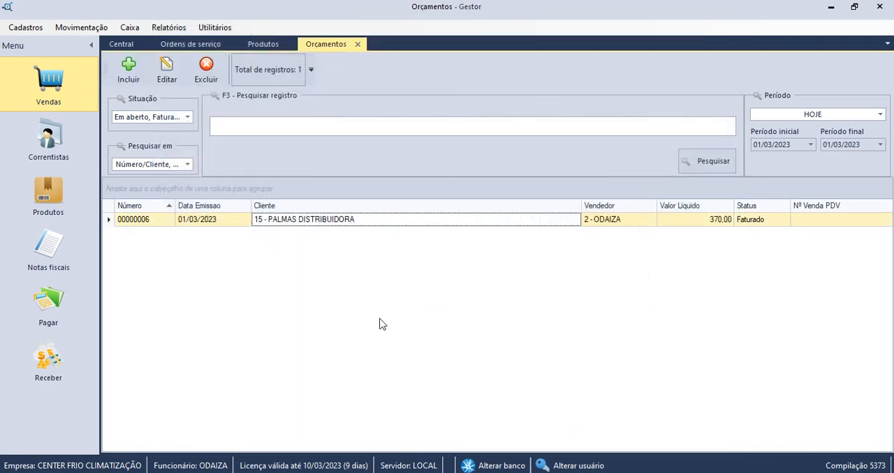
double_click(333, 225)
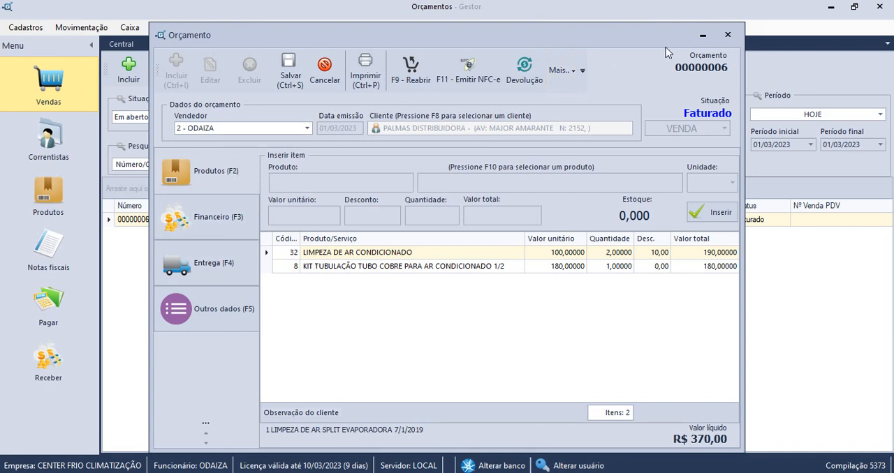
left_click(726, 37)
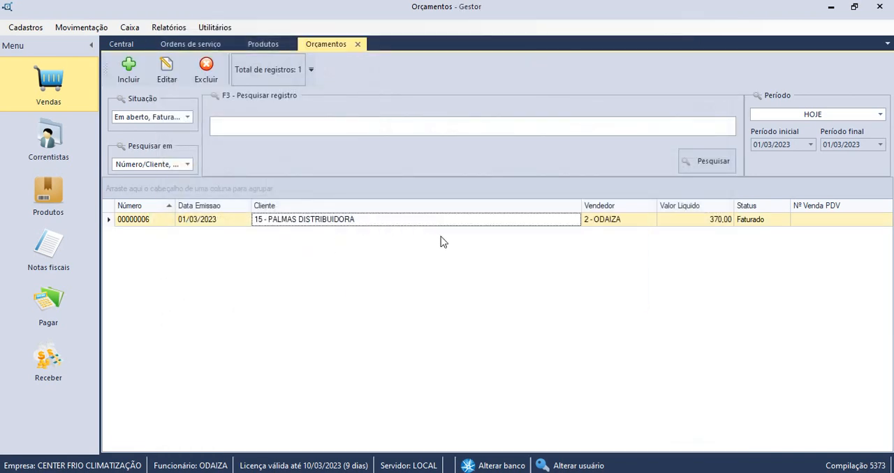
Reopen the PALMAS DISTRIBUIDORA service order and add one unit of product 7, KIT TUBULAÇÃO TUBO COBRE PARA AR CONDICIONADO 3/8.
left_click(188, 45)
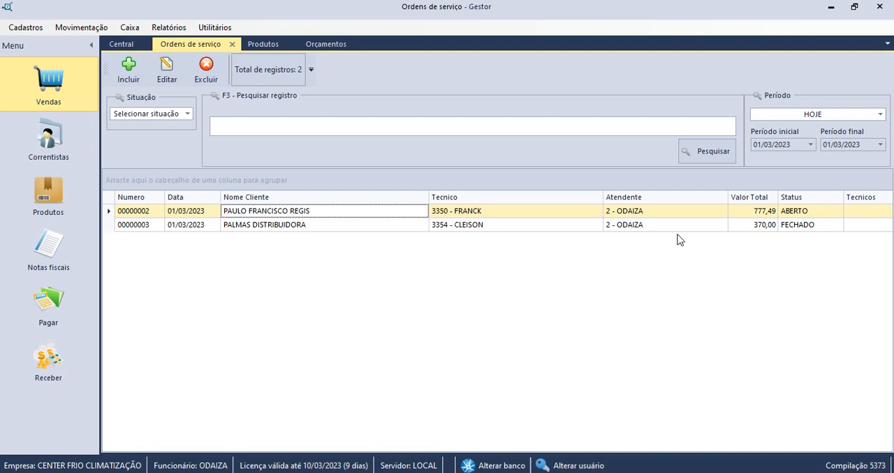
left_click(277, 225)
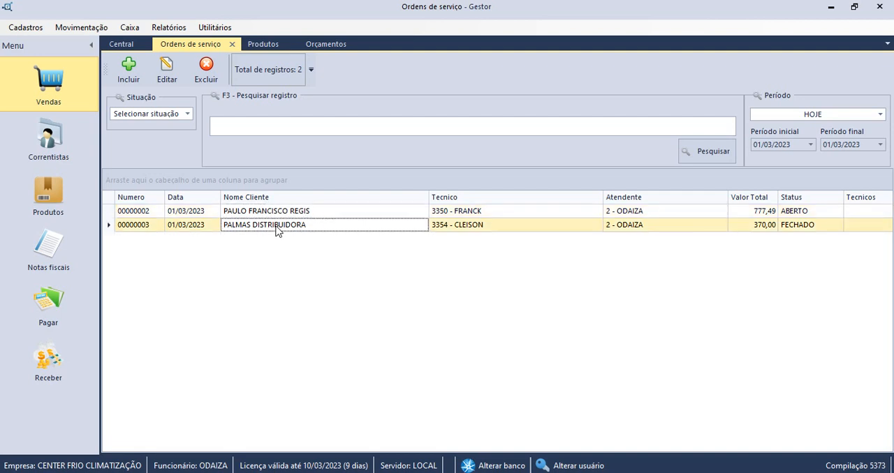
double_click(277, 228)
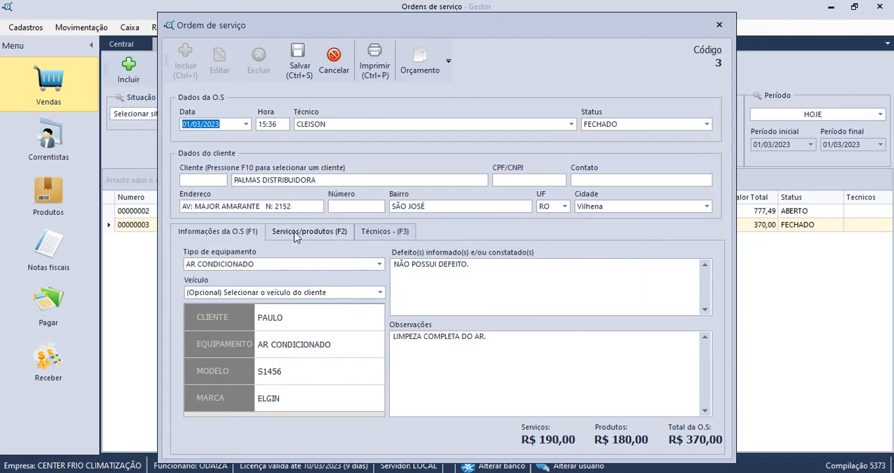
left_click(294, 232)
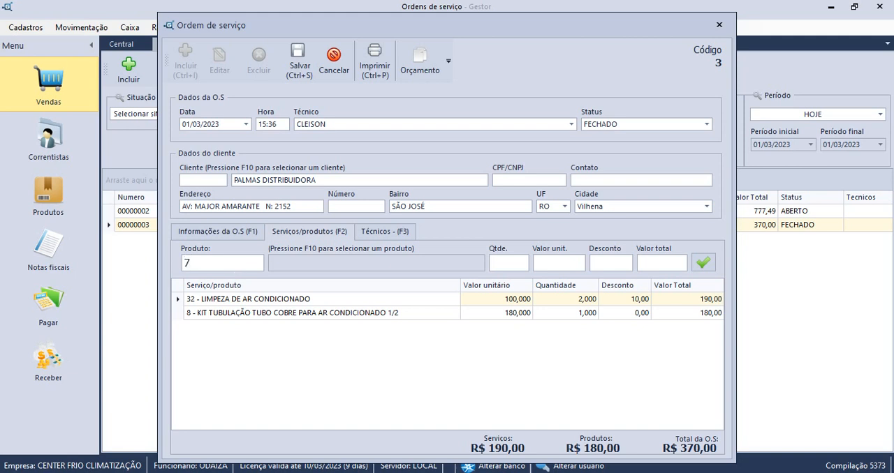
key("Return")
key("Return")
key("Return")
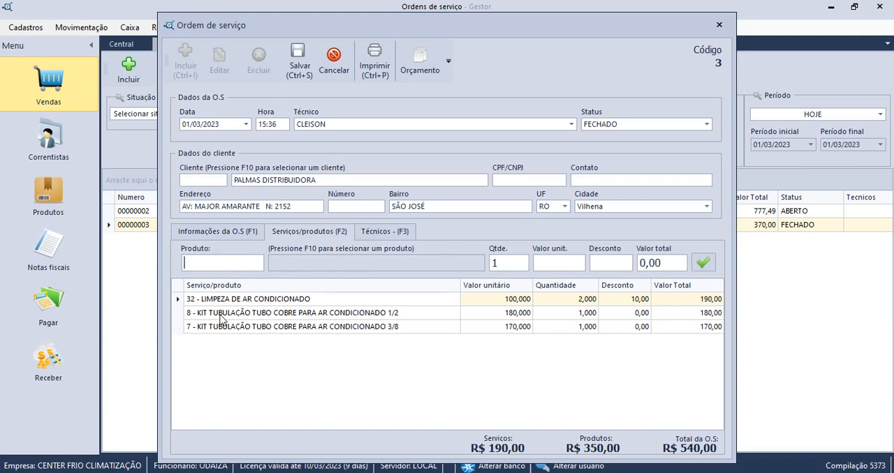
Remove product 8, KIT TUBULAÇÃO TUBO COBRE PARA AR CONDICIONADO 1/2, from the service order.
left_click(186, 315)
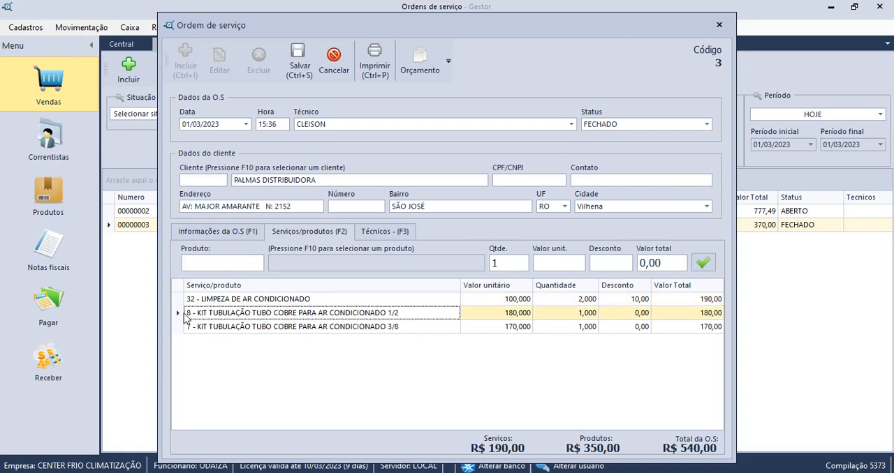
key("Delete")
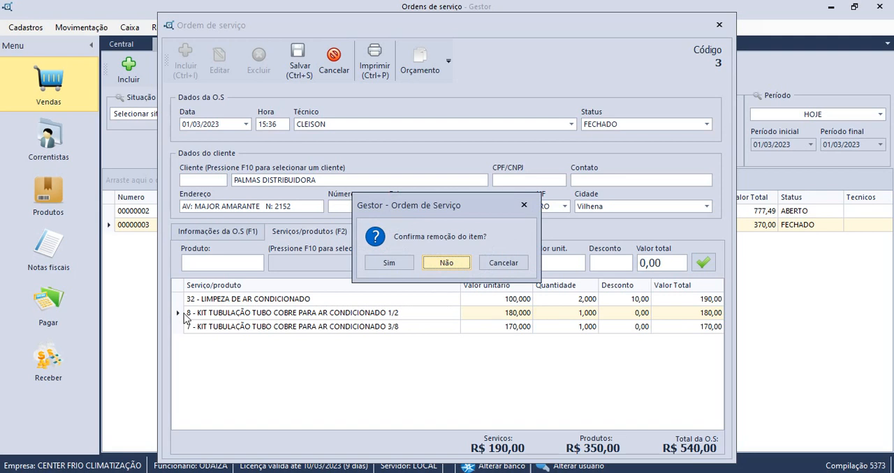
left_click(389, 264)
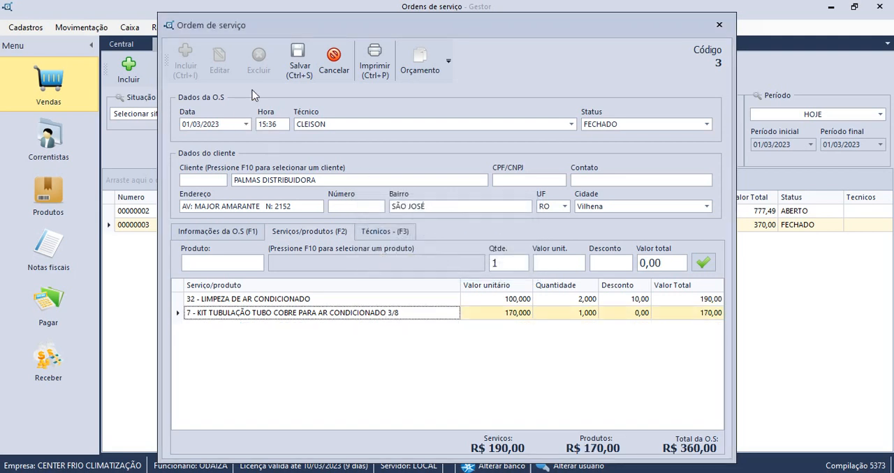
Update the quote from the changed service order, then close both, saving the order's changes.
left_click(419, 69)
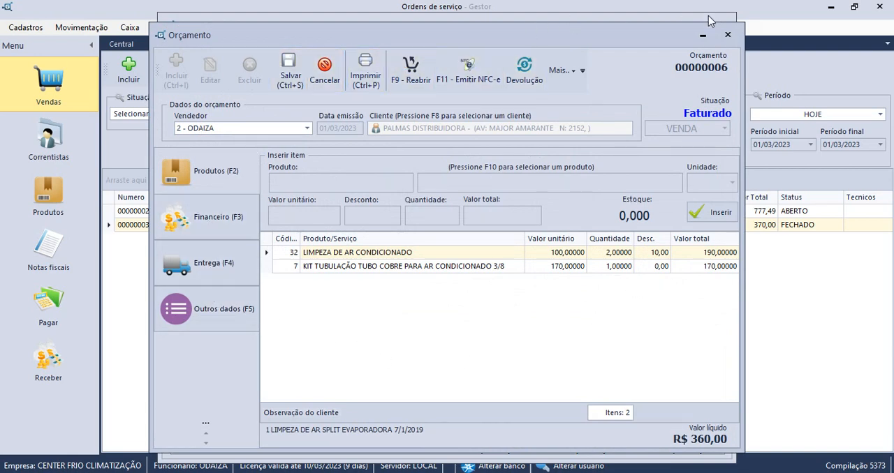
left_click(727, 35)
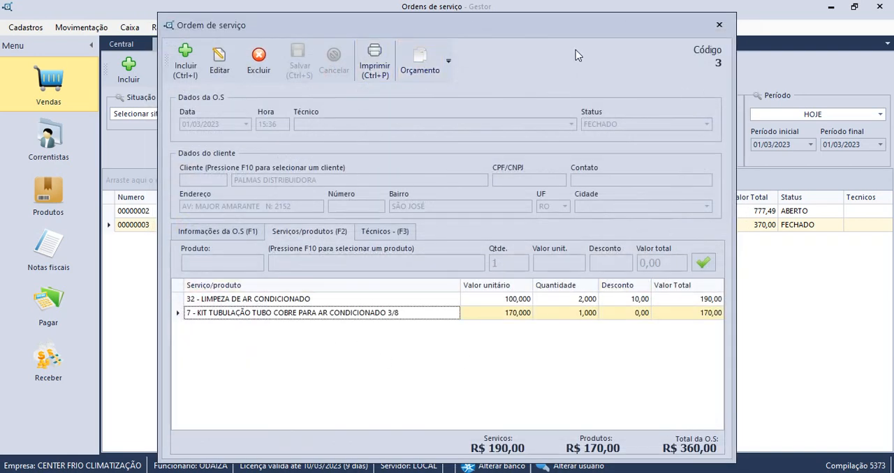
left_click(719, 24)
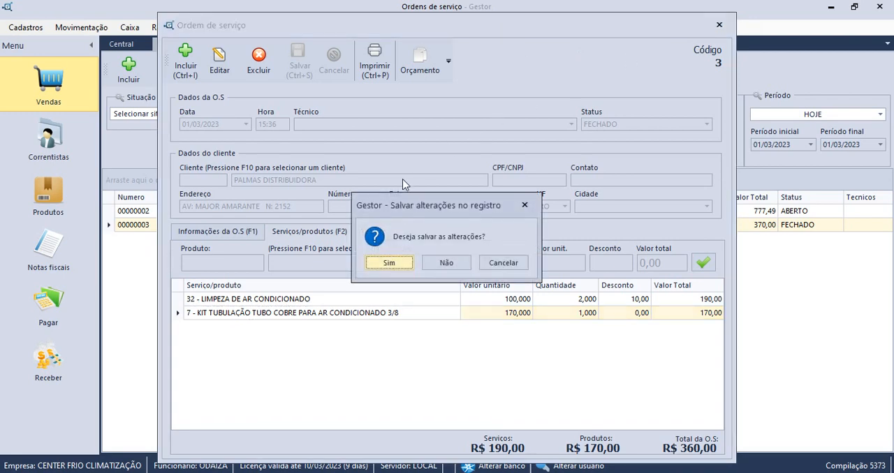
left_click(390, 263)
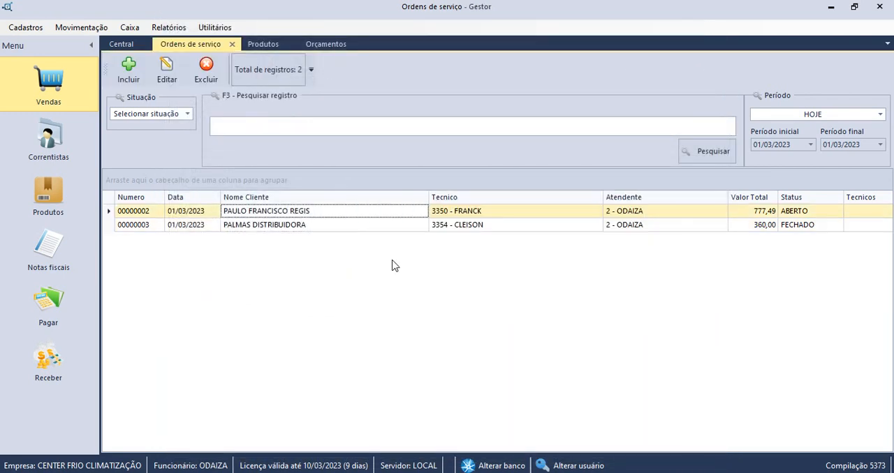
Close the service orders, quotes and products lists to return to the Central dashboard.
left_click(232, 44)
left_click(216, 44)
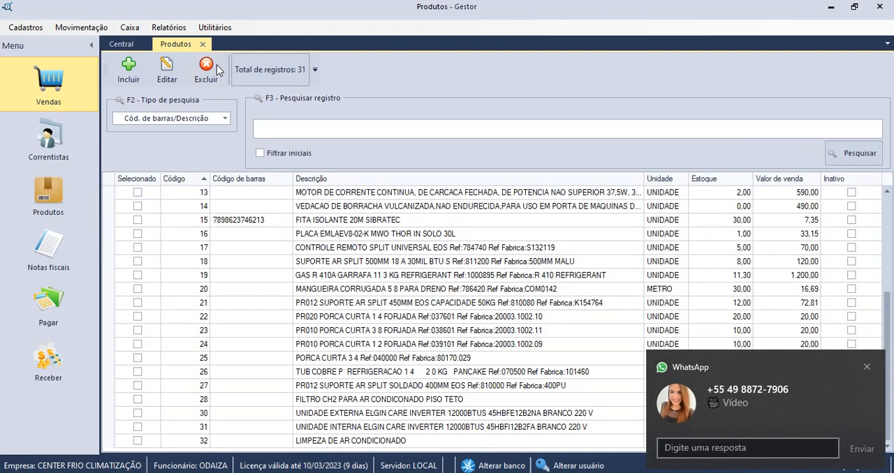
left_click(203, 44)
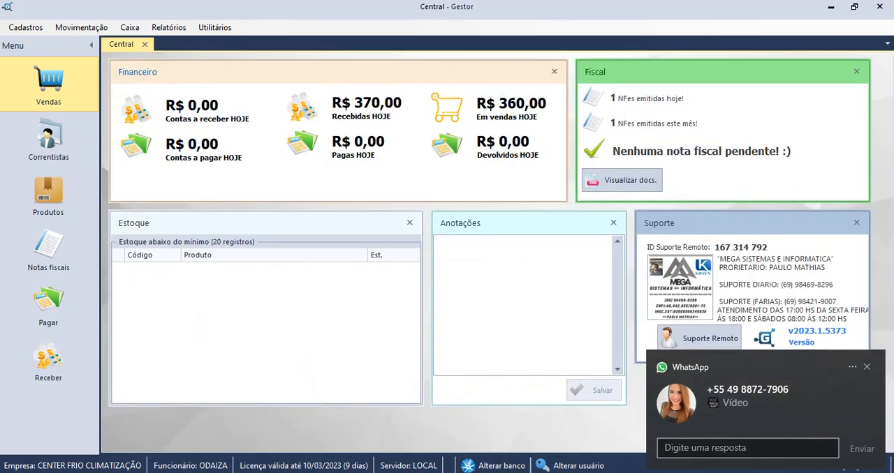